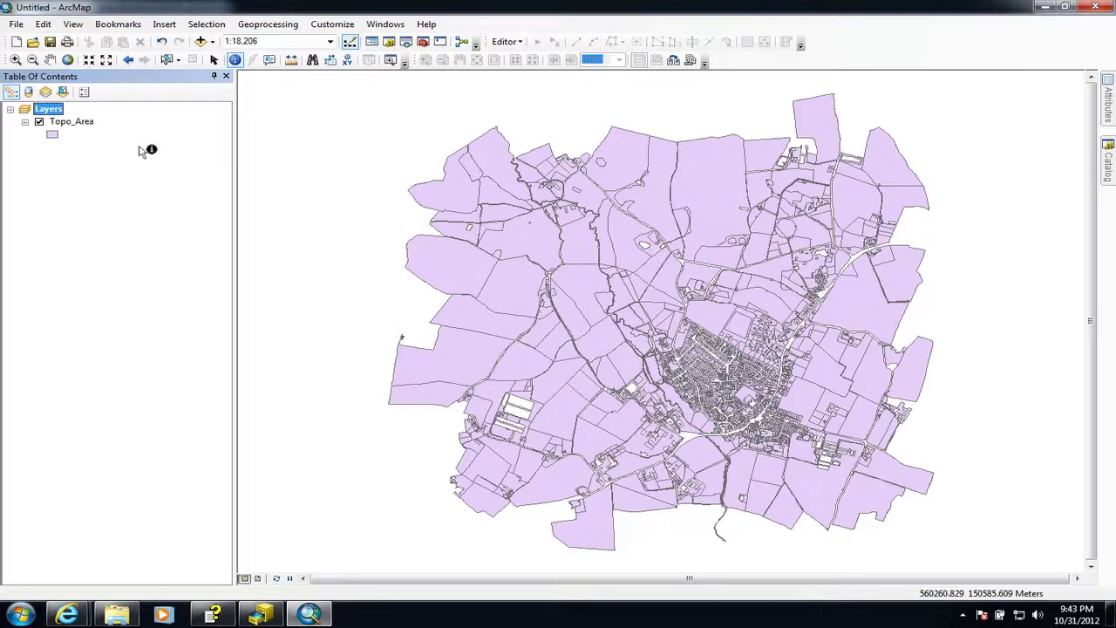
{"action": "left_click", "coordinate": [166, 61]}
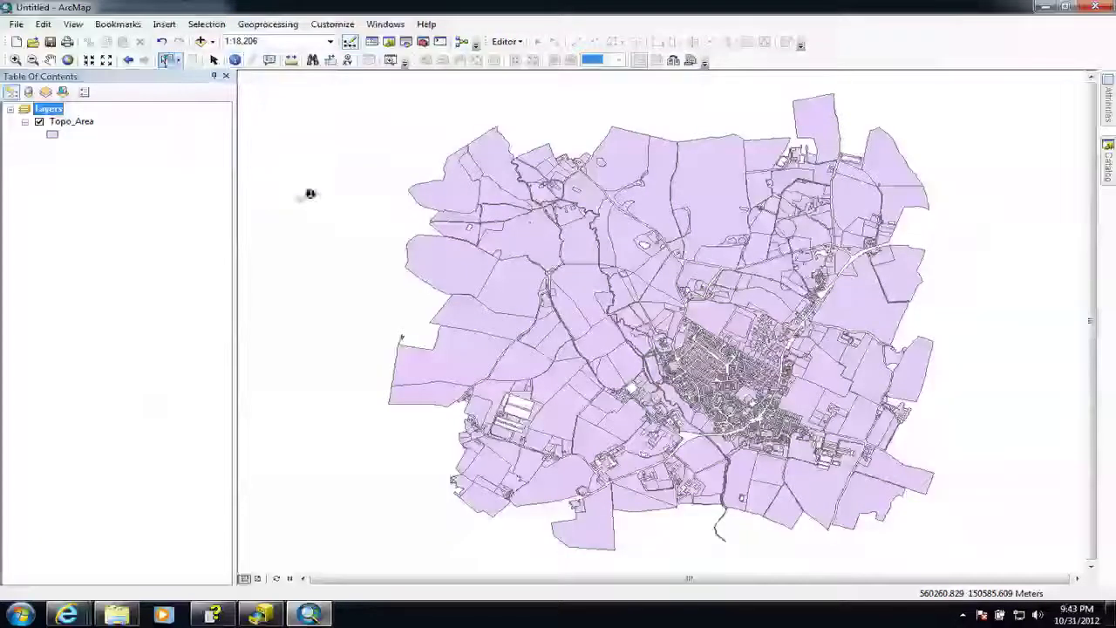
{"action": "left_click", "coordinate": [443, 254]}
{"action": "left_click", "coordinate": [511, 287]}
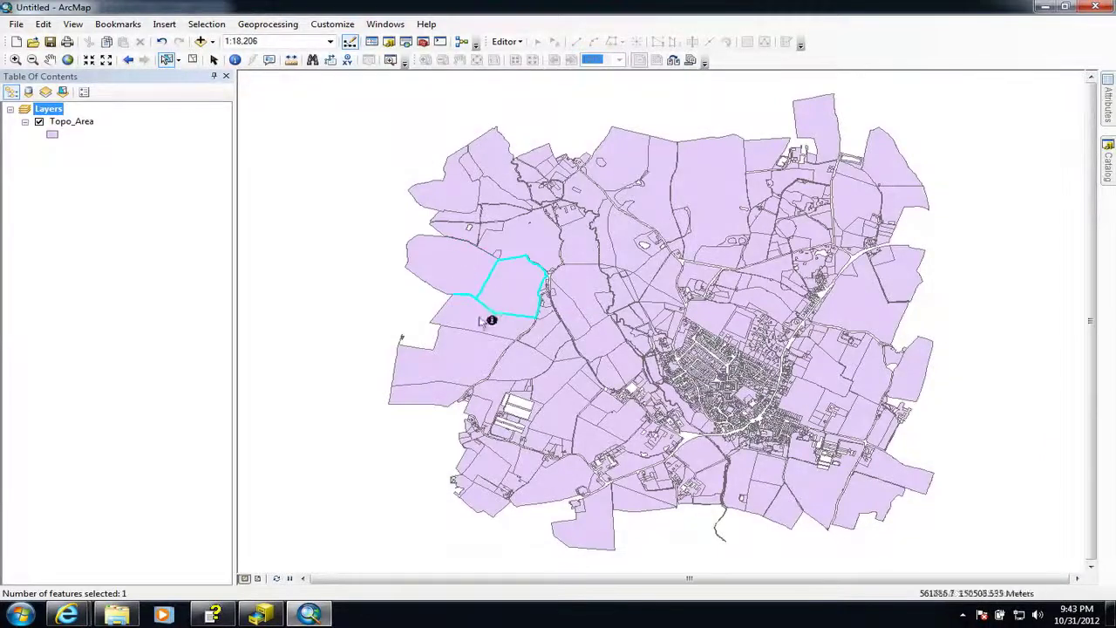
{"action": "left_click", "coordinate": [486, 324]}
{"action": "left_click", "coordinate": [466, 360]}
{"action": "left_click", "coordinate": [523, 369]}
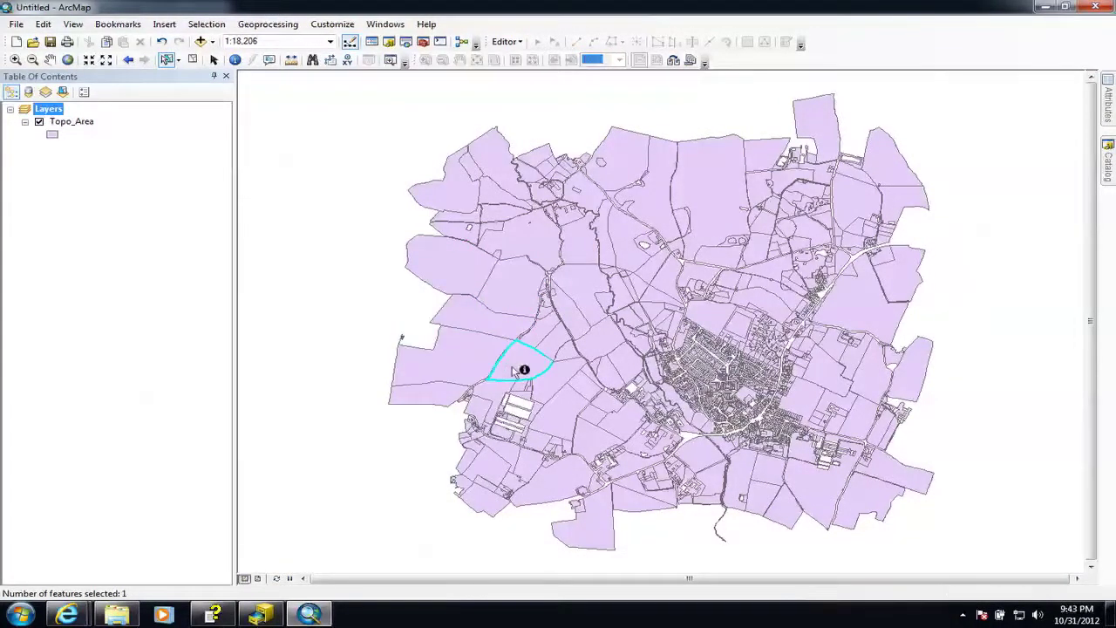
{"action": "left_click", "coordinate": [495, 326]}
{"action": "left_click", "coordinate": [515, 294]}
{"action": "right_click", "coordinate": [75, 123]}
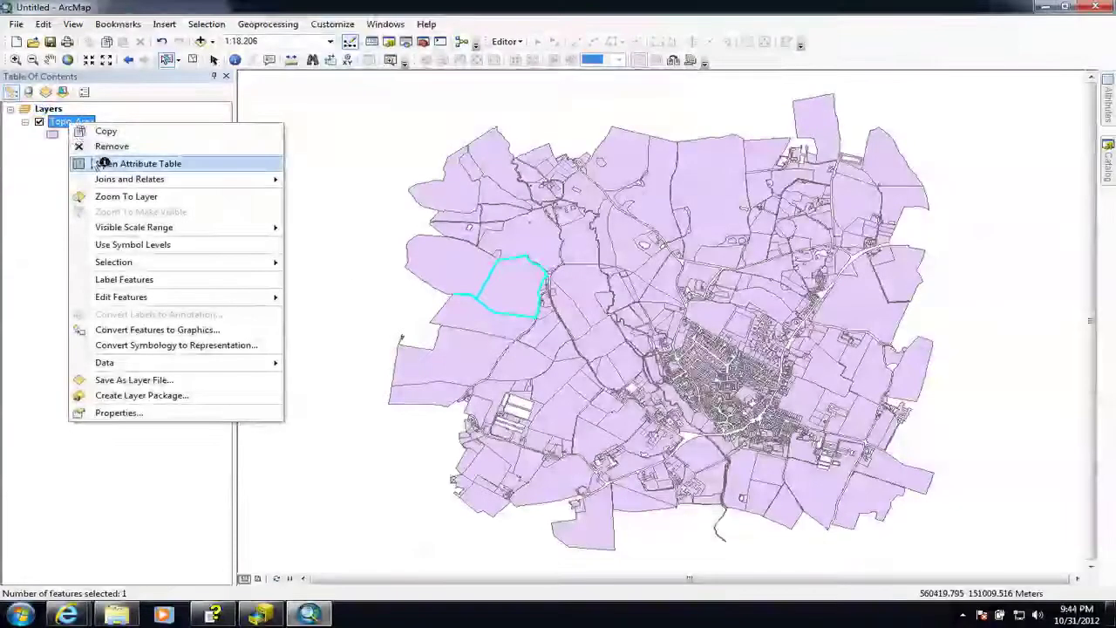
{"action": "left_click", "coordinate": [96, 164]}
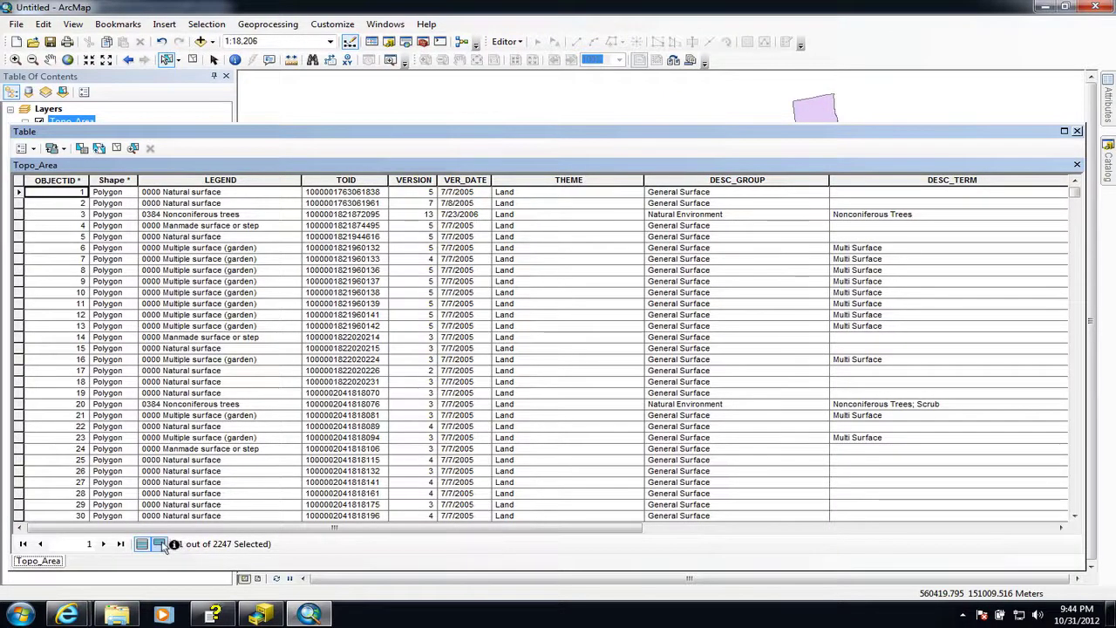
{"action": "left_click", "coordinate": [160, 544]}
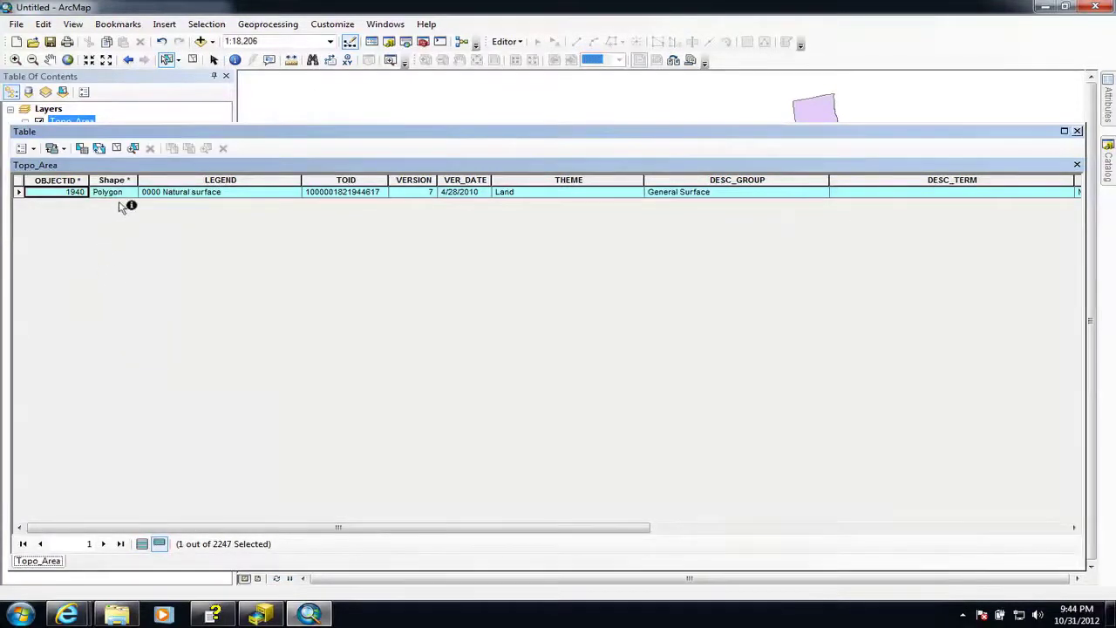
{"action": "left_click", "coordinate": [119, 149]}
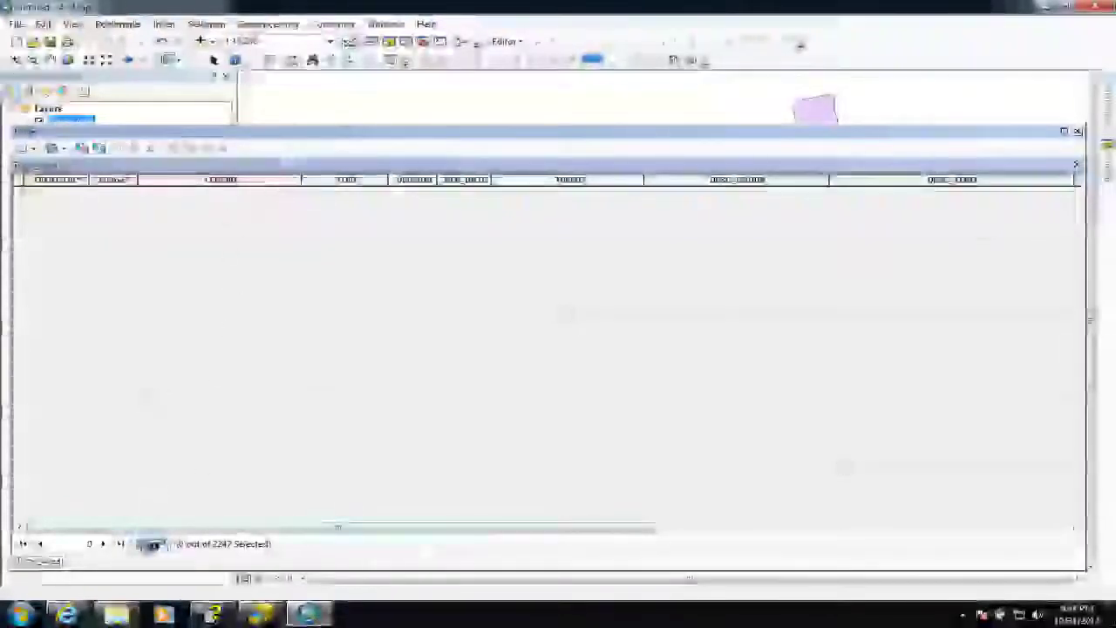
{"action": "left_click", "coordinate": [150, 543]}
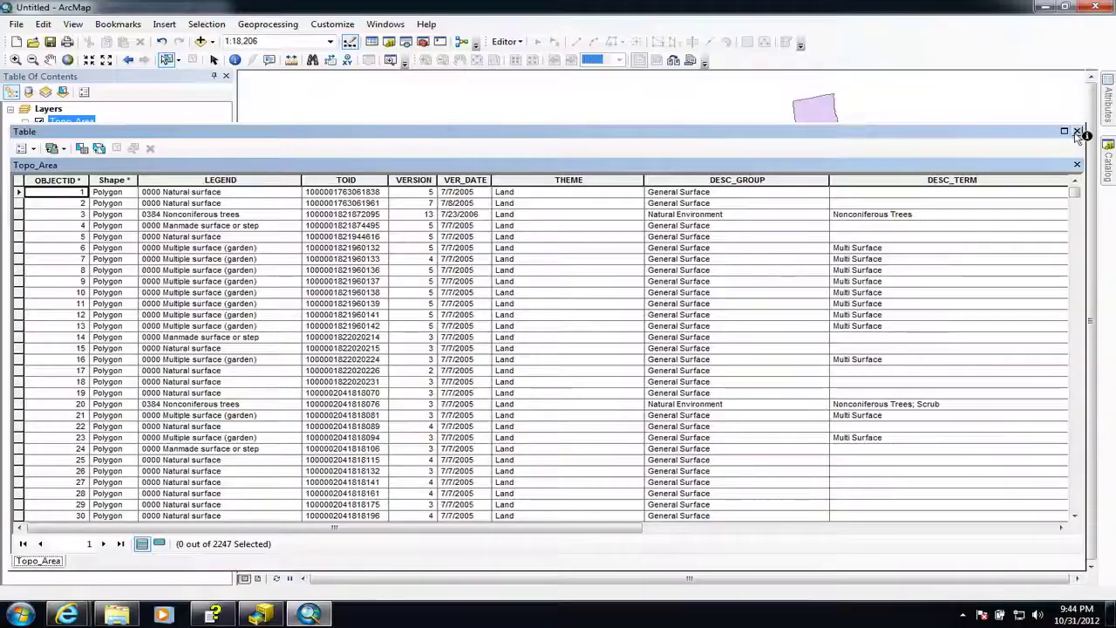
{"action": "left_click", "coordinate": [1077, 132]}
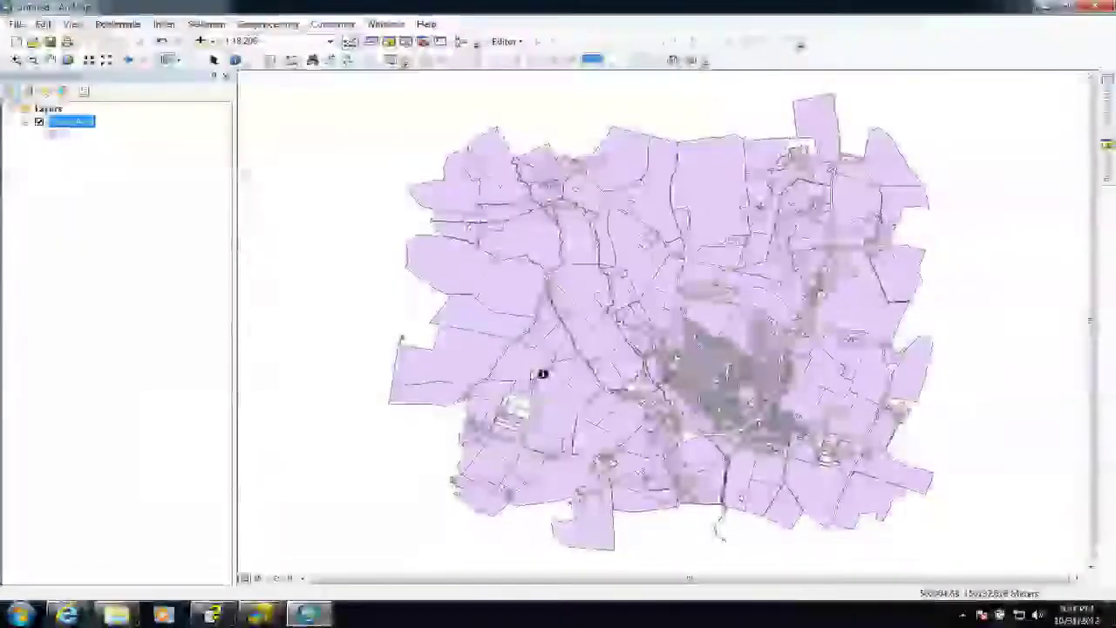
Step: Box-select the north-western Topo_Area fields, redrawing a larger box to get 148 features
{"action": "left_click", "coordinate": [168, 63]}
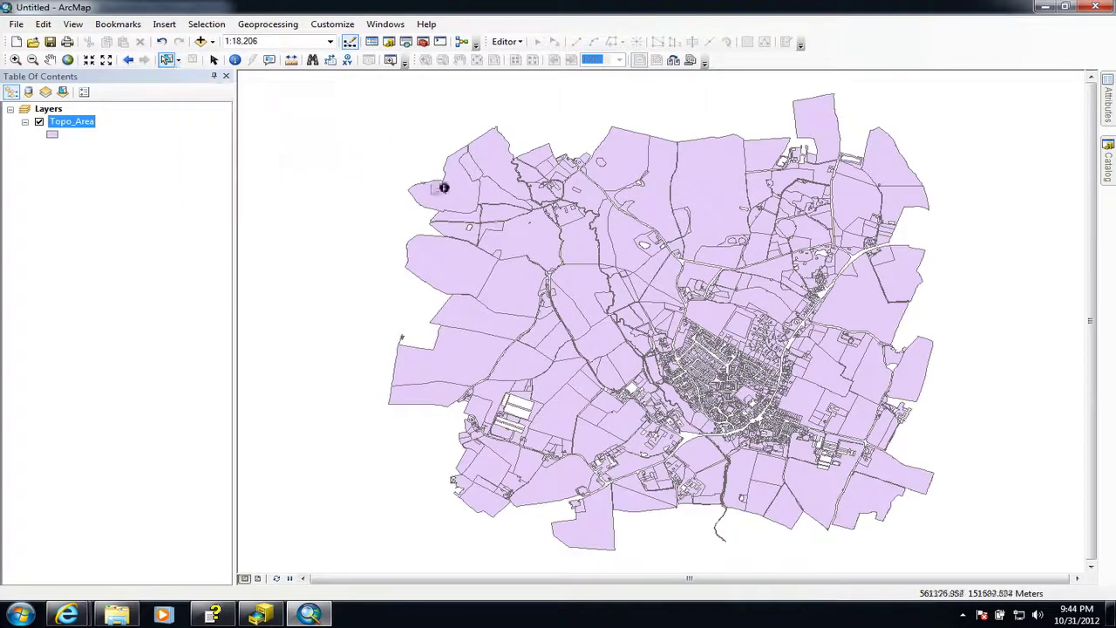
{"action": "left_click", "coordinate": [448, 192]}
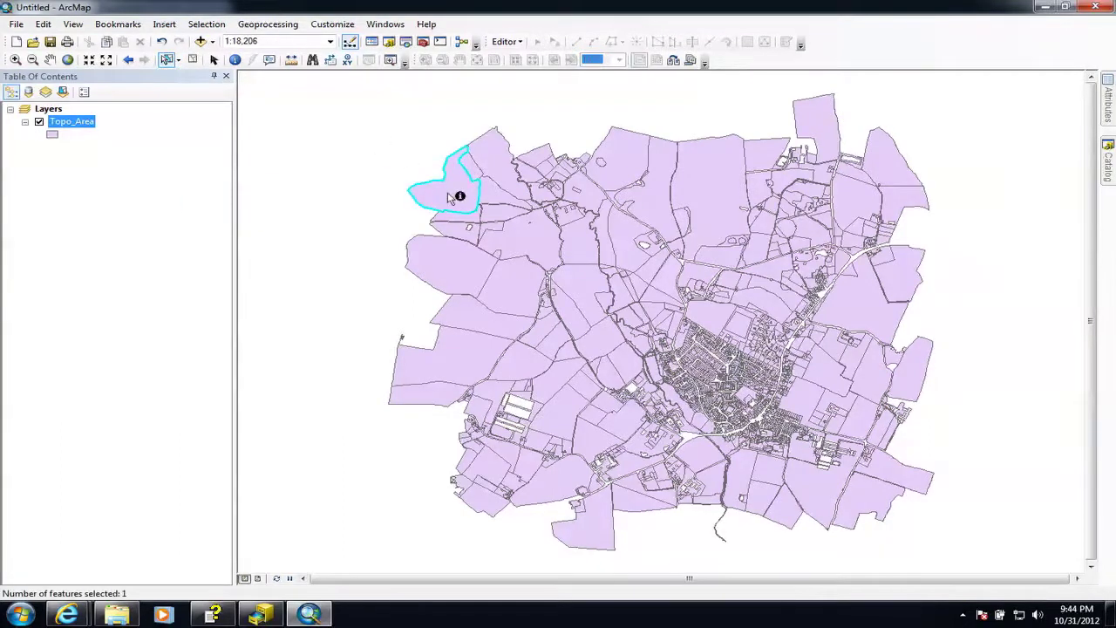
{"action": "left_click", "coordinate": [193, 61]}
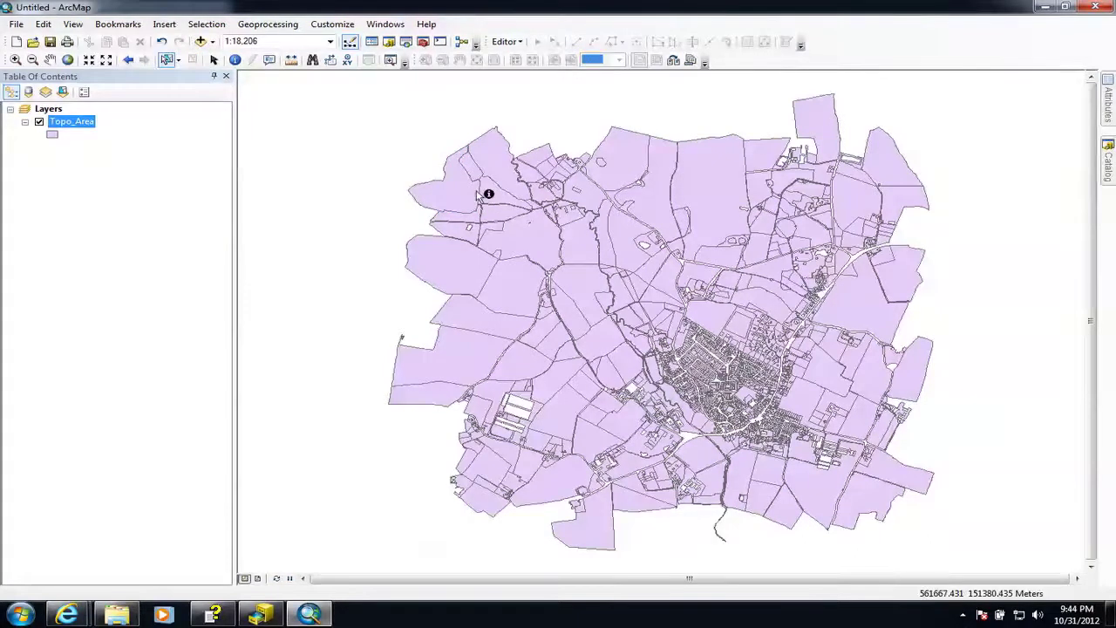
{"action": "left_click", "coordinate": [168, 60]}
{"action": "left_click_drag", "start_coordinate": [381, 117], "coordinate": [637, 244]}
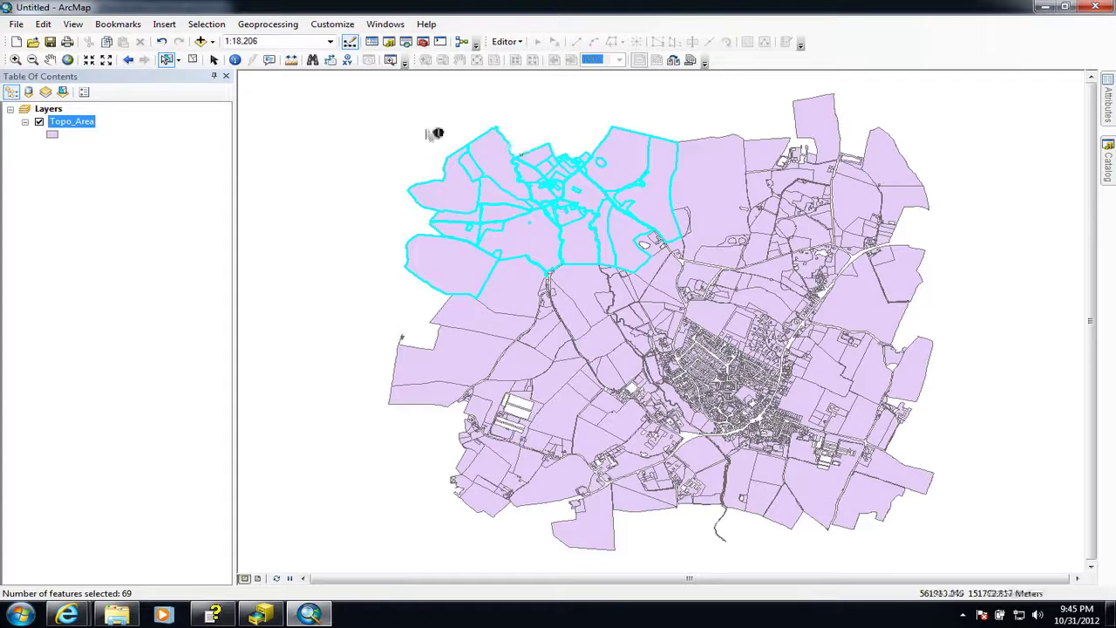
{"action": "left_click", "coordinate": [375, 113]}
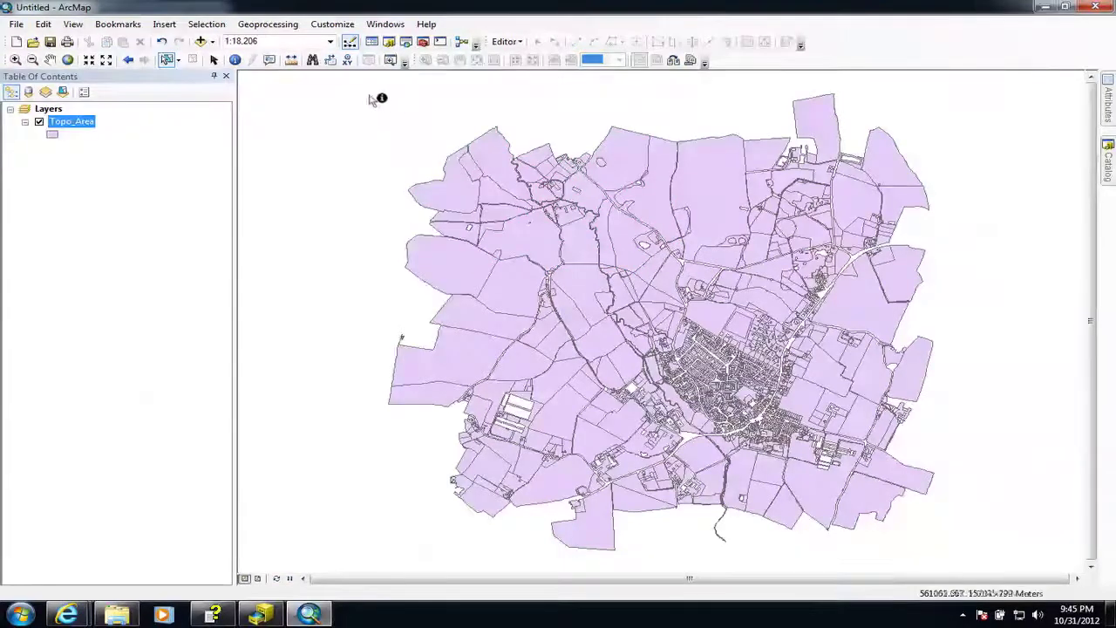
{"action": "left_click_drag", "start_coordinate": [369, 94], "coordinate": [693, 331]}
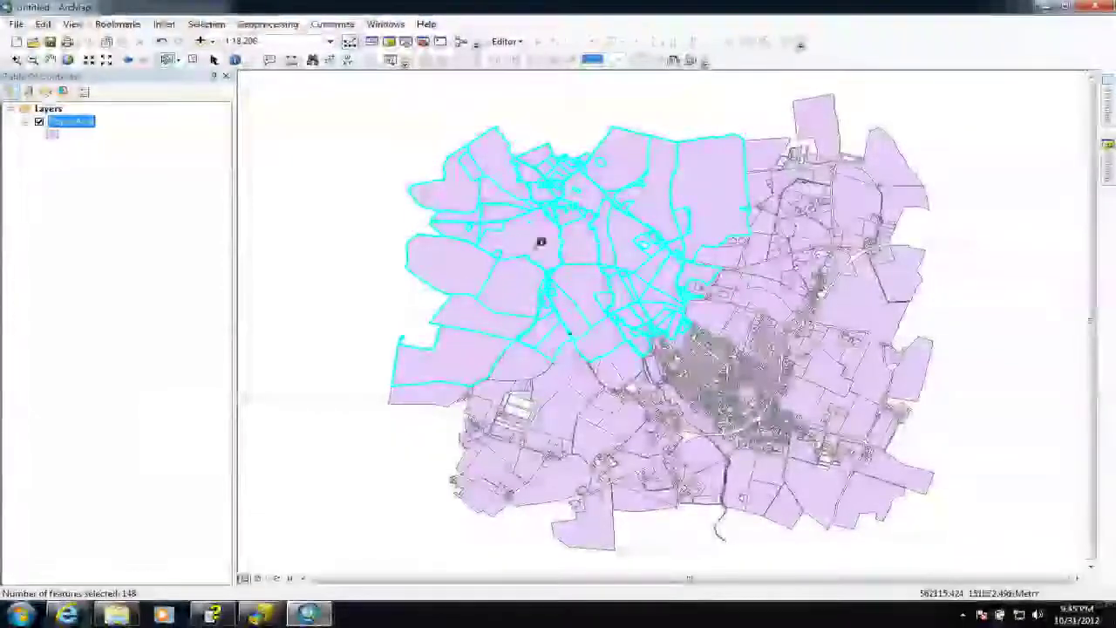
Step: Export the selected Topo_Area features as selected_fields in Hadlow.gdb
{"action": "right_click", "coordinate": [72, 125]}
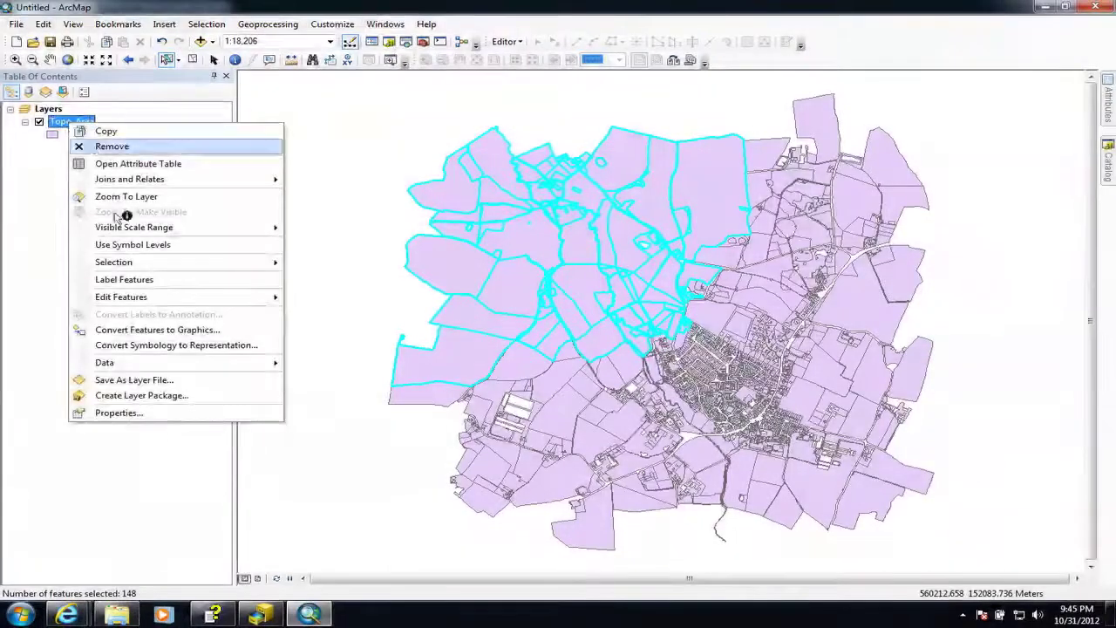
{"action": "mouse_move", "coordinate": [135, 228]}
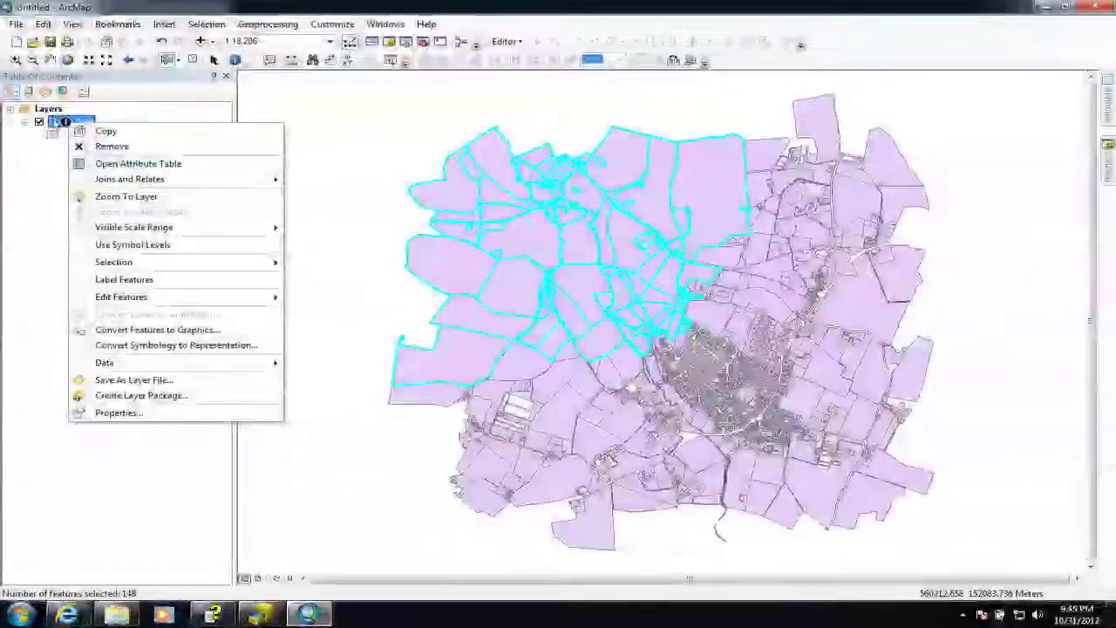
{"action": "mouse_move", "coordinate": [142, 361]}
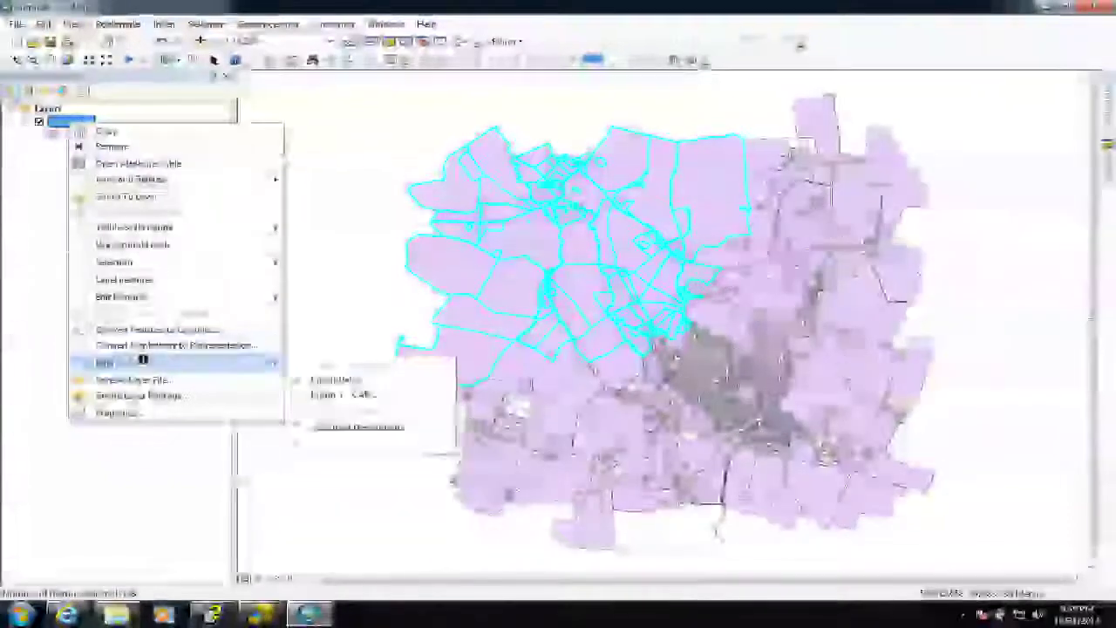
{"action": "left_click", "coordinate": [360, 380]}
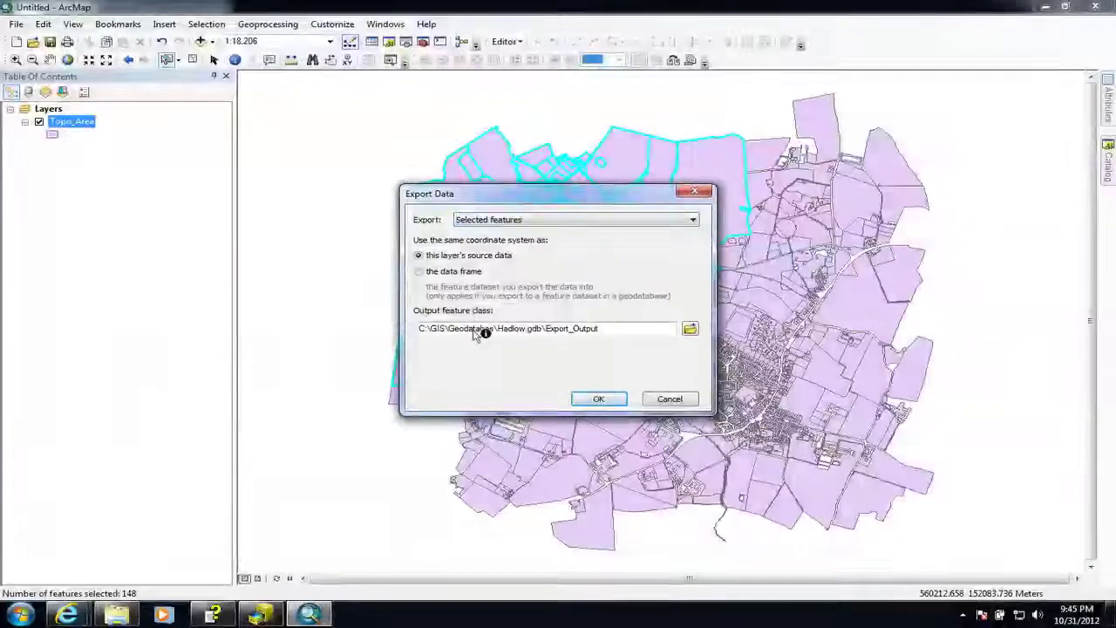
{"action": "left_click", "coordinate": [690, 329]}
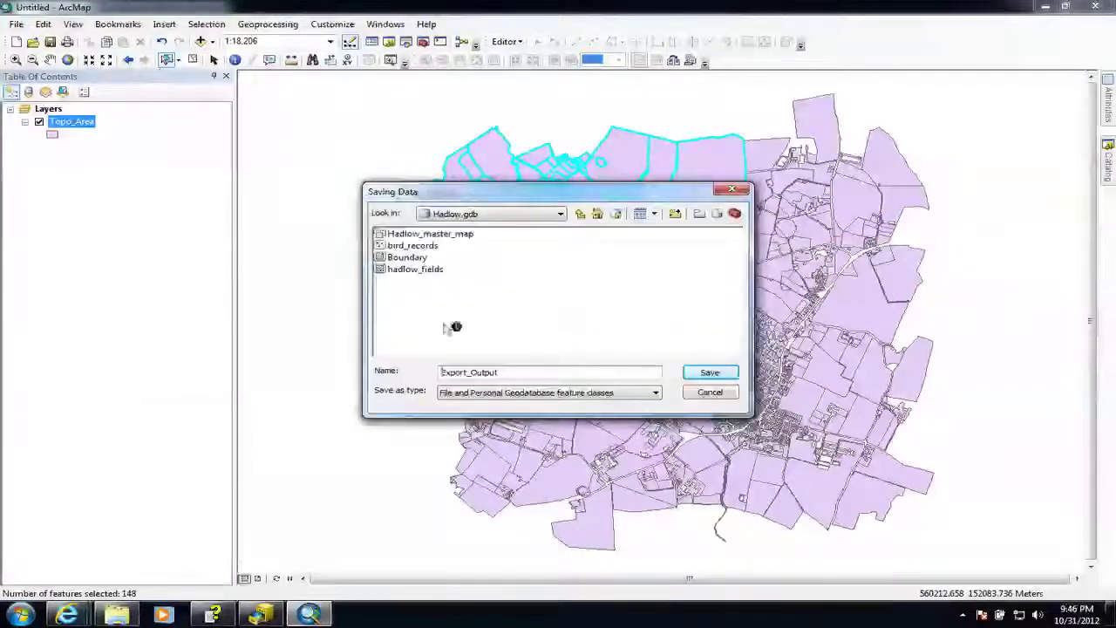
{"action": "double_click", "coordinate": [508, 375]}
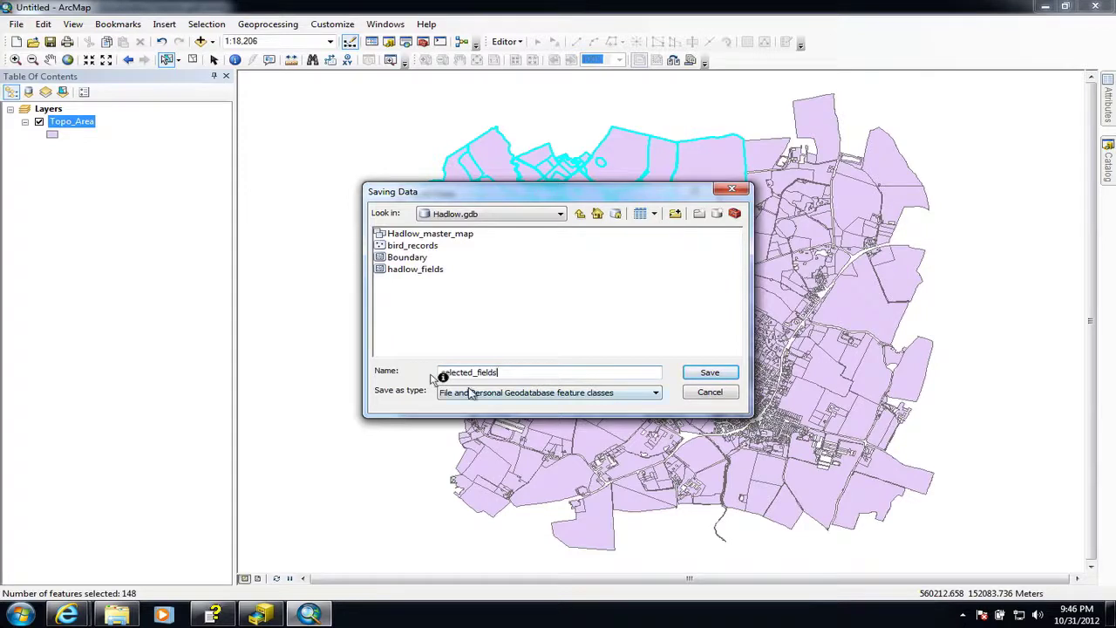
{"action": "left_click", "coordinate": [707, 375]}
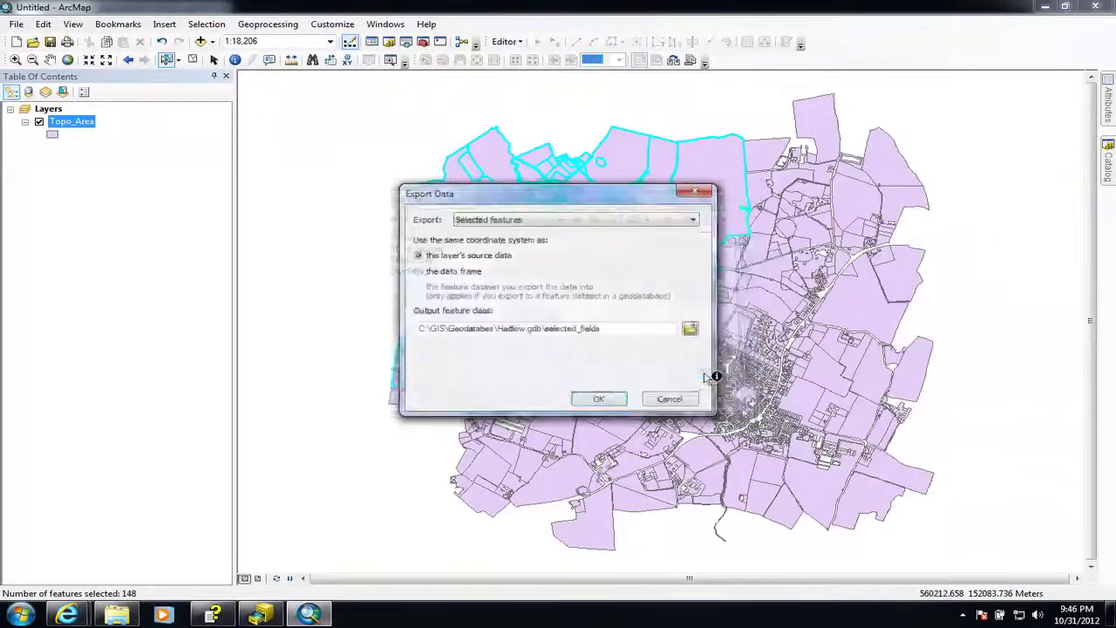
{"action": "left_click", "coordinate": [617, 399]}
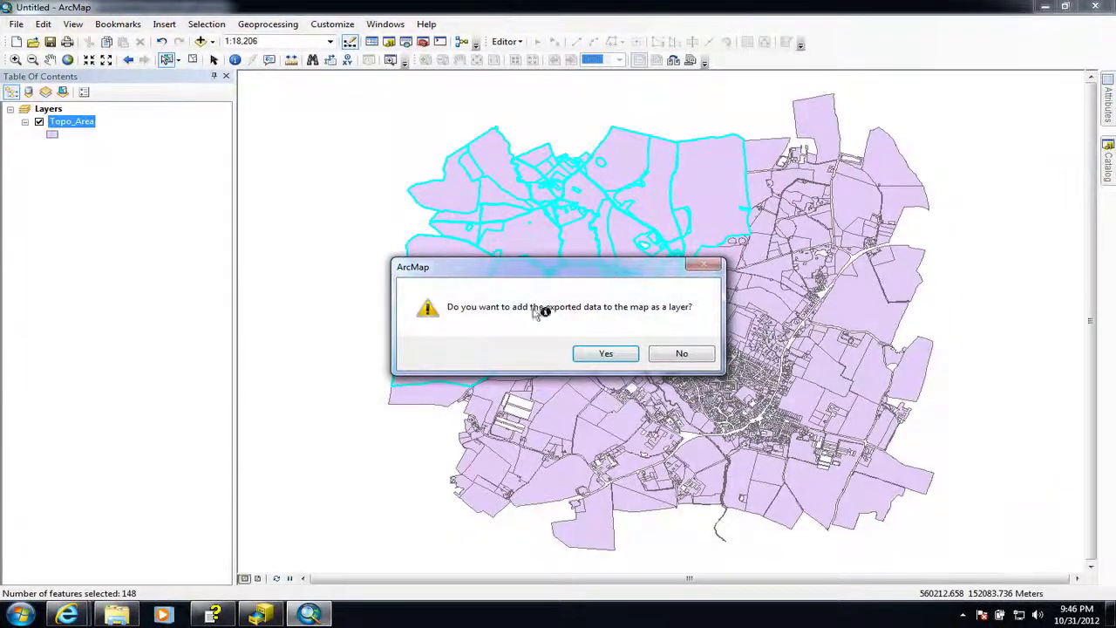
Step: Add the exported selected_fields layer to the map and remove the Topo_Area layer
{"action": "left_click", "coordinate": [605, 354]}
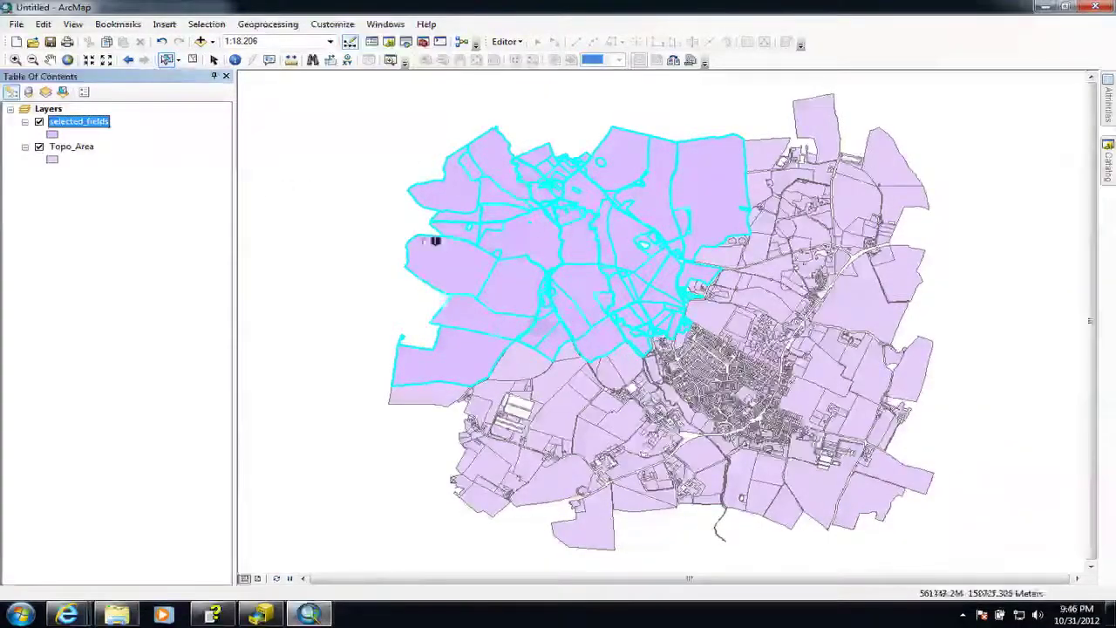
{"action": "left_click", "coordinate": [69, 148], "text": "ctrl"}
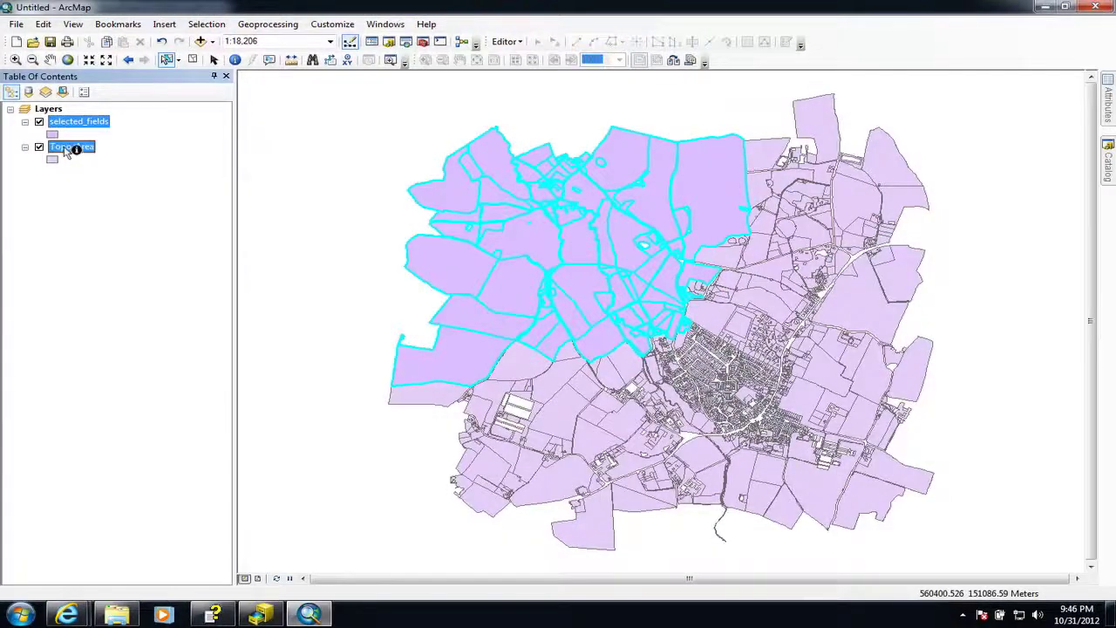
{"action": "left_click", "coordinate": [70, 148]}
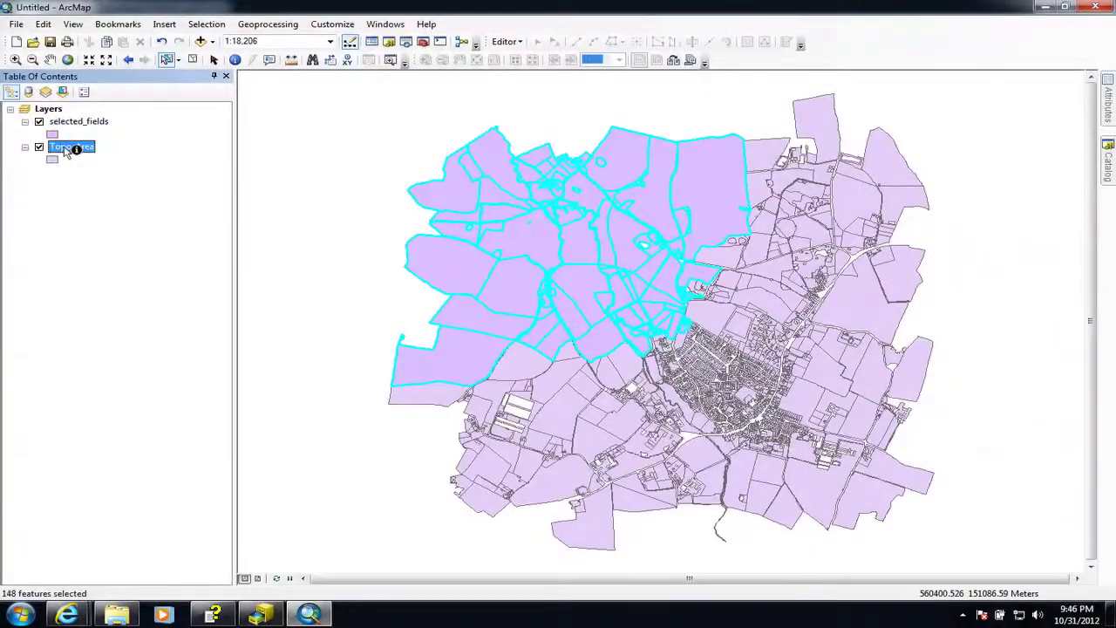
{"action": "right_click", "coordinate": [69, 148]}
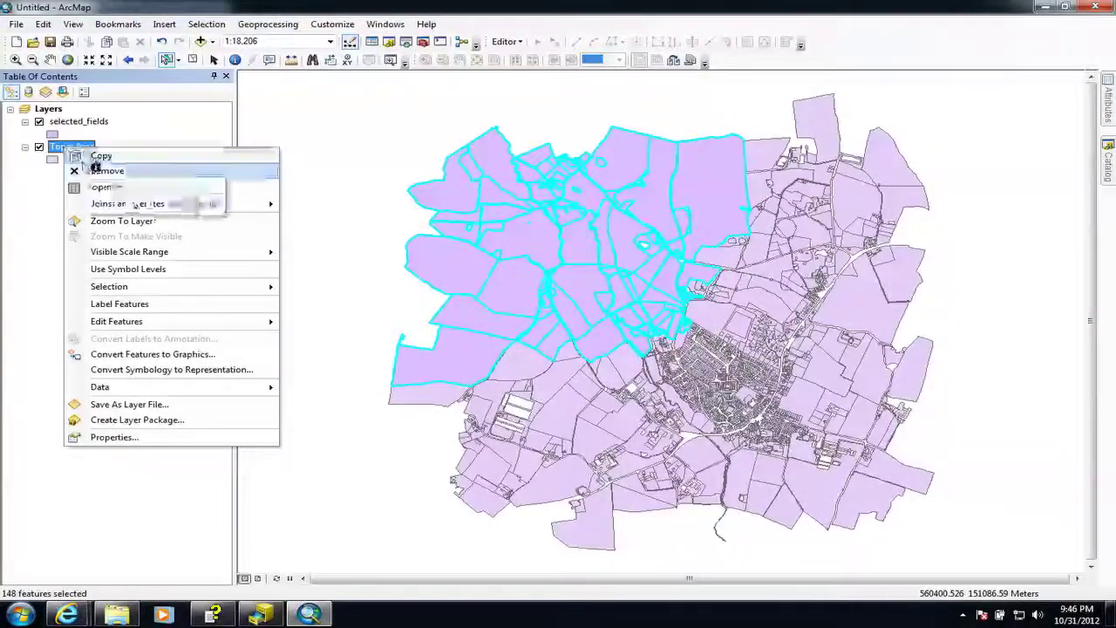
{"action": "left_click", "coordinate": [96, 171]}
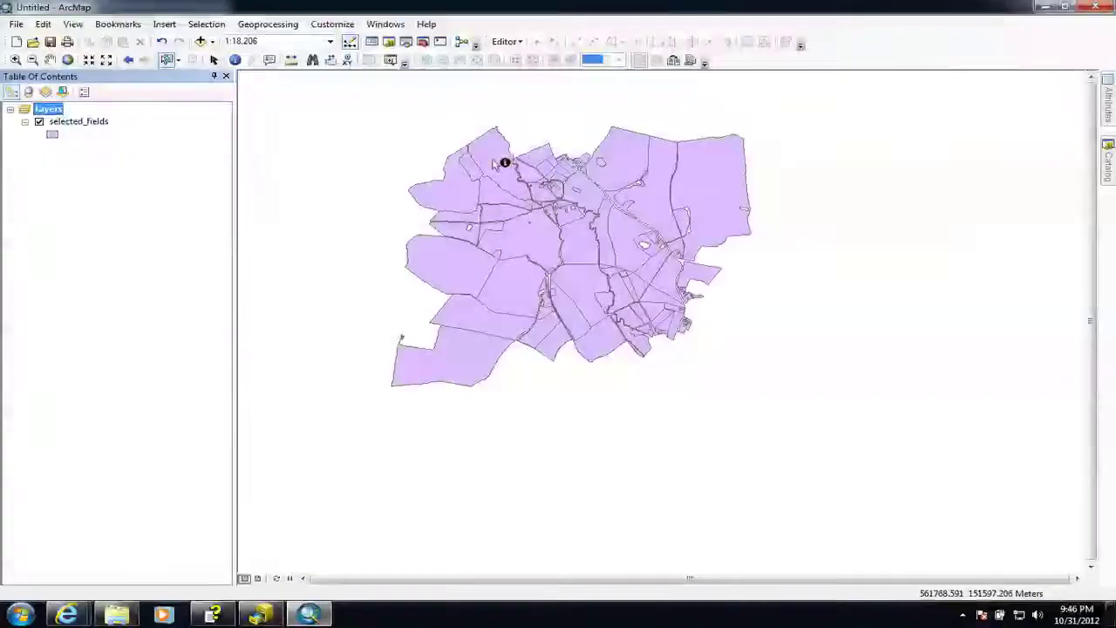
Step: Select several western field polygons on the map by clicking them
{"action": "left_click", "coordinate": [495, 193]}
{"action": "left_click", "coordinate": [466, 191]}
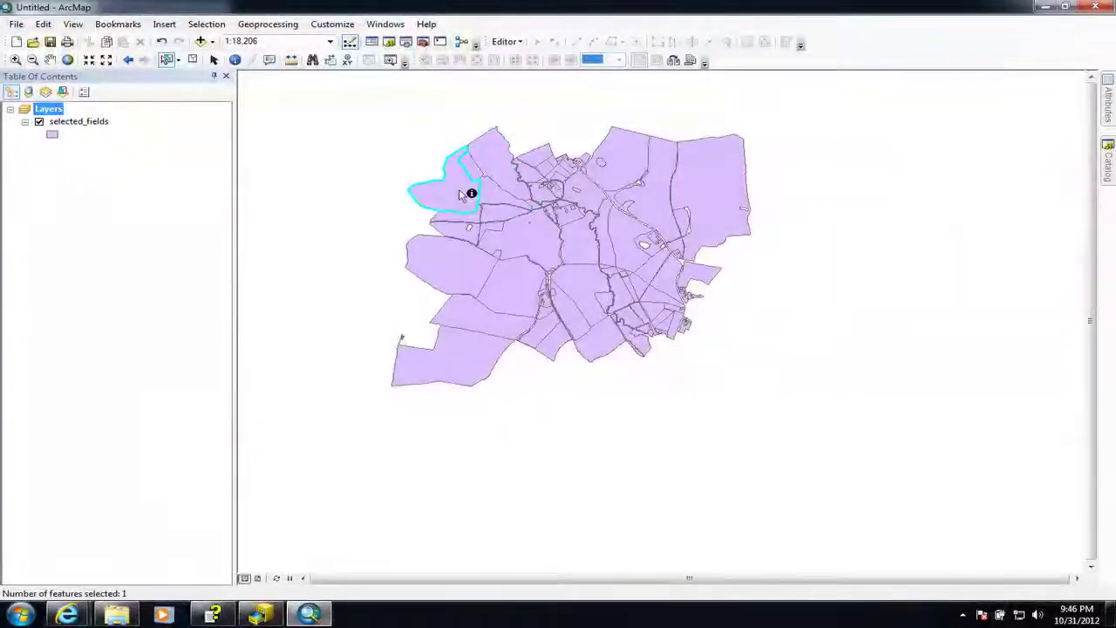
{"action": "left_click", "coordinate": [503, 155]}
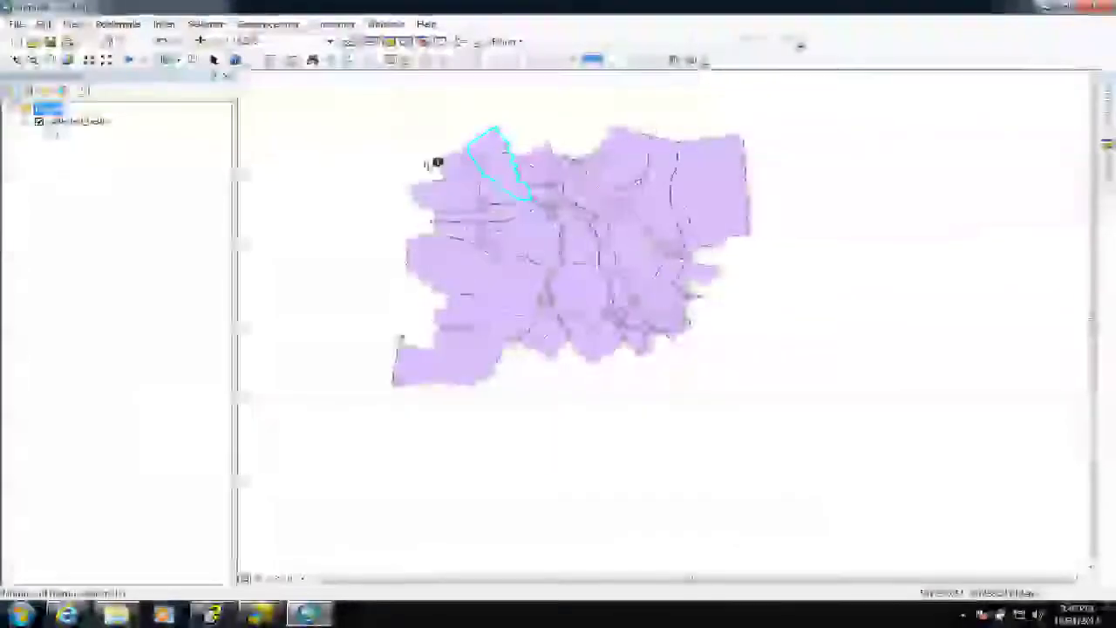
{"action": "left_click_drag", "start_coordinate": [414, 135], "coordinate": [518, 186]}
{"action": "left_click", "coordinate": [413, 174]}
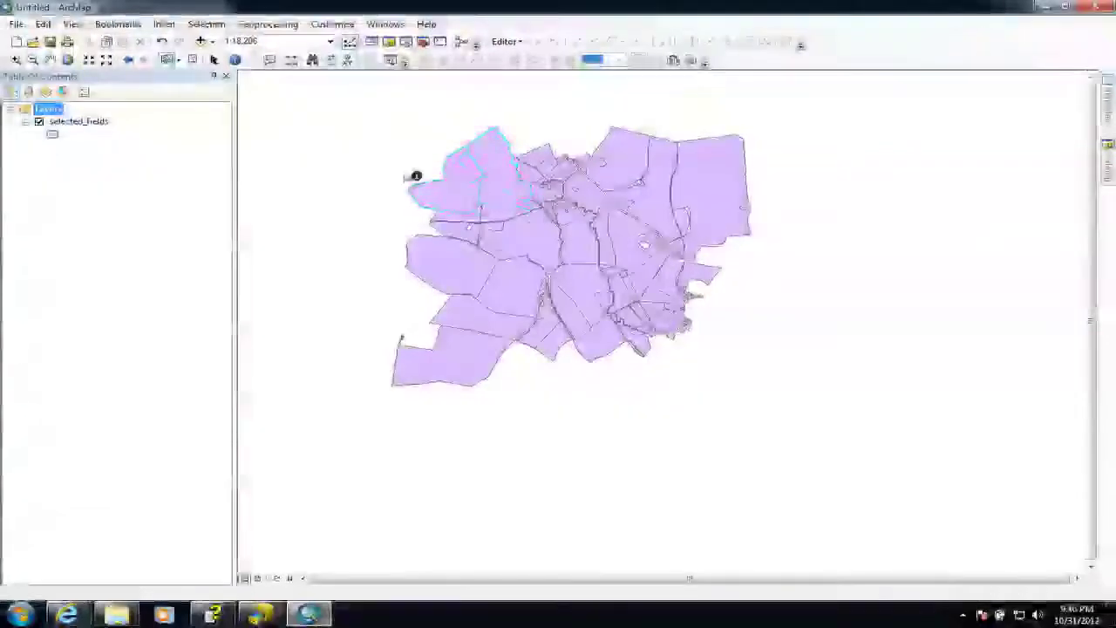
{"action": "left_click", "coordinate": [445, 200]}
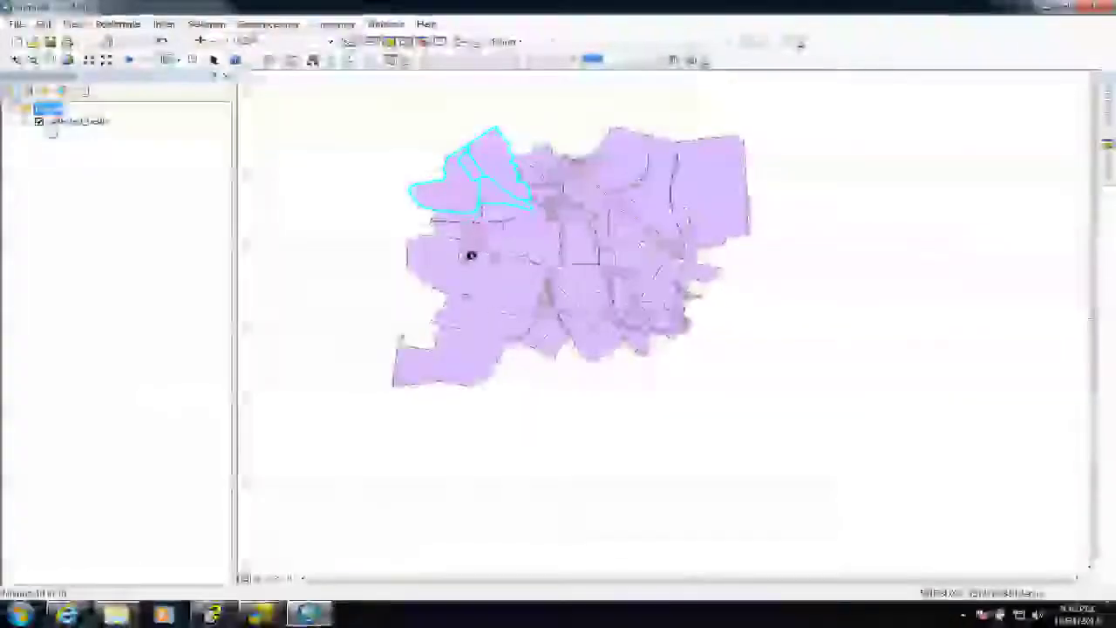
{"action": "left_click", "coordinate": [471, 254], "text": "shift"}
{"action": "left_click", "coordinate": [523, 249], "text": "shift"}
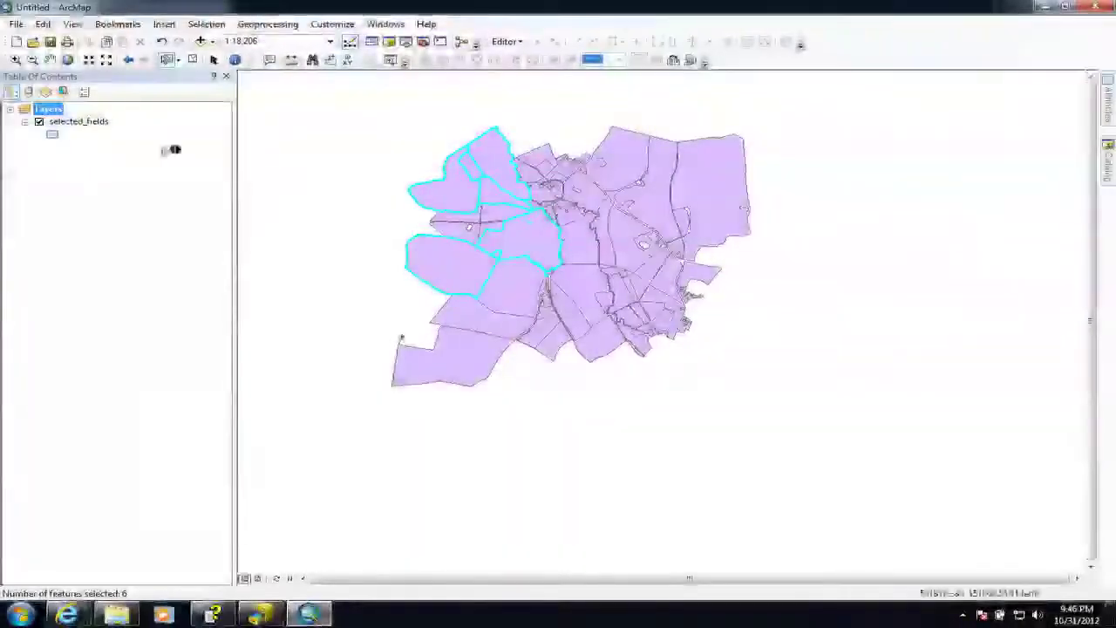
Step: Open the selected_fields attribute table and give the map more room above it
{"action": "right_click", "coordinate": [83, 121]}
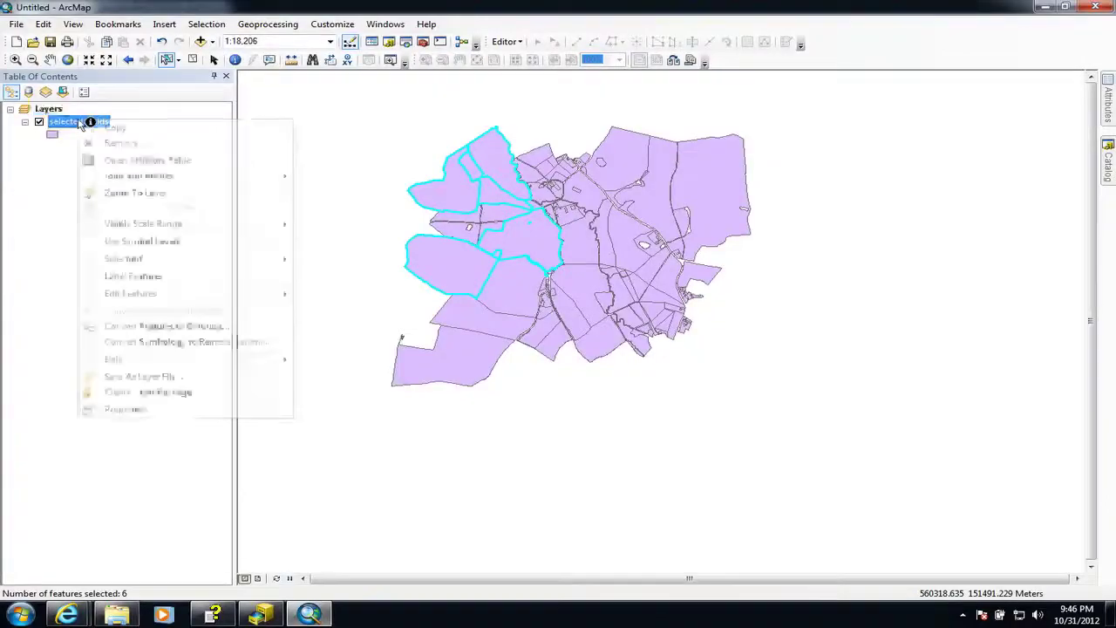
{"action": "left_click", "coordinate": [111, 159]}
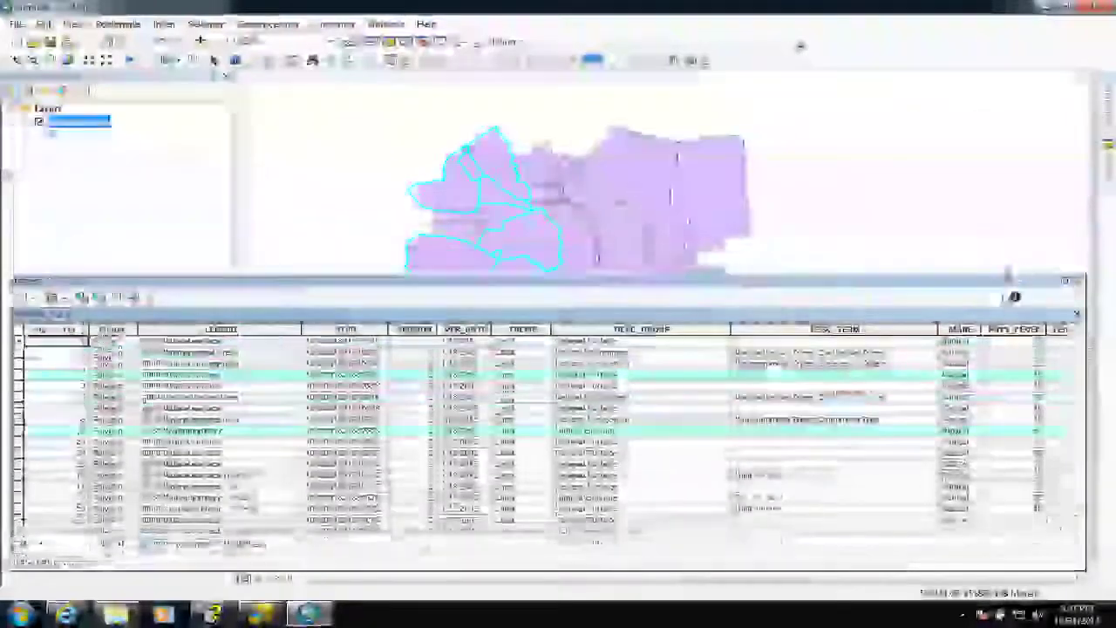
{"action": "left_click_drag", "start_coordinate": [1009, 277], "coordinate": [1009, 366]}
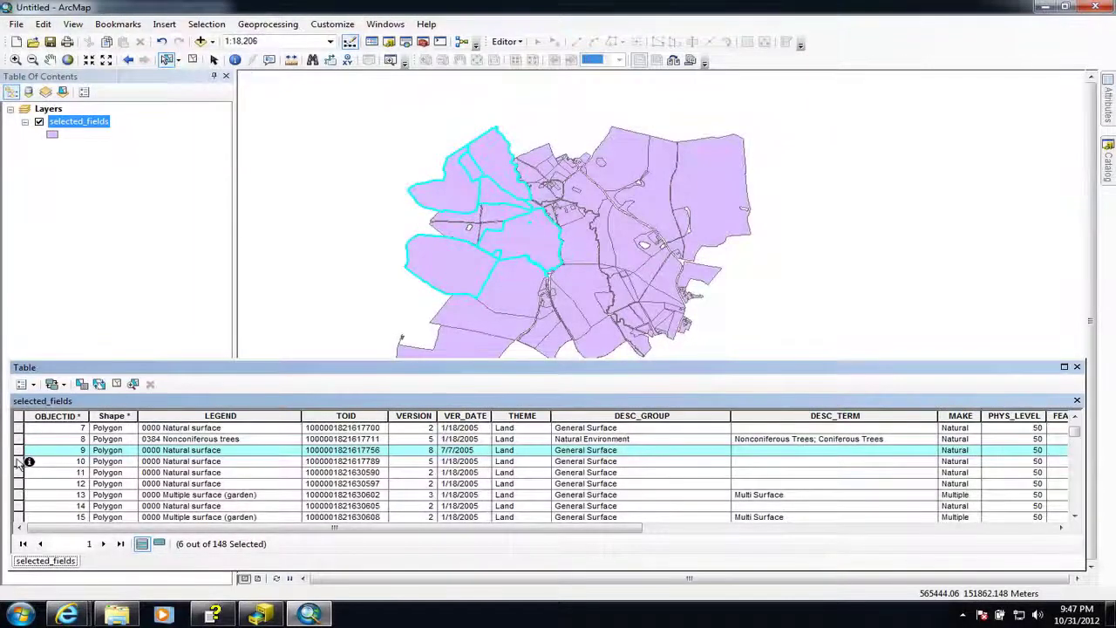
Step: Select only records 10, 11 and 12 in the attribute table
{"action": "left_click", "coordinate": [22, 462], "text": "shift"}
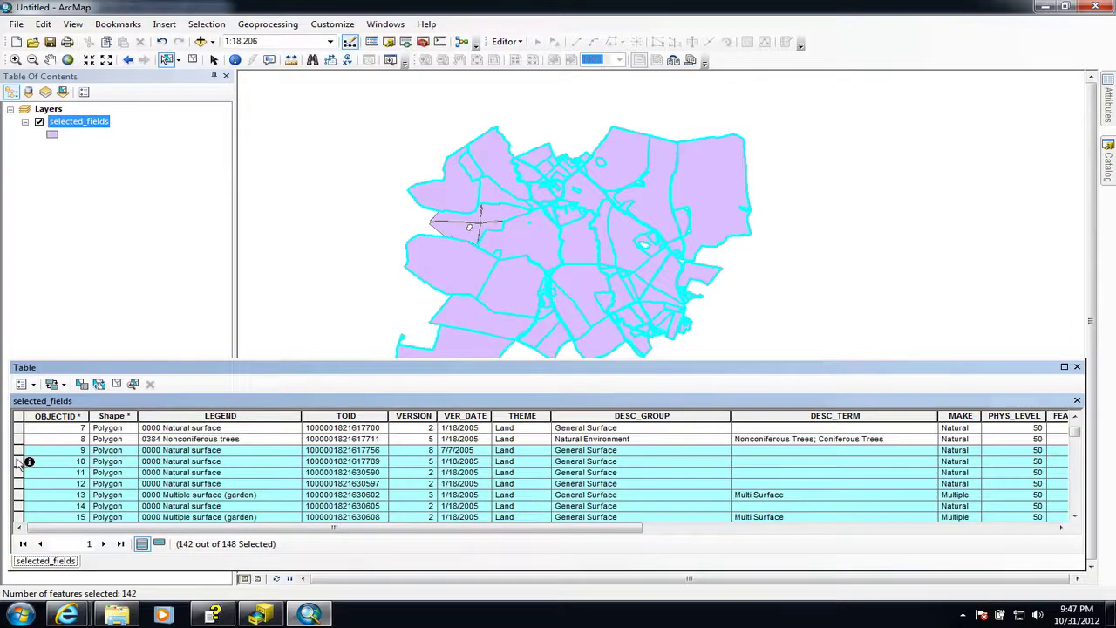
{"action": "scroll", "coordinate": [31, 467], "scroll_direction": "up", "scroll_amount": 1}
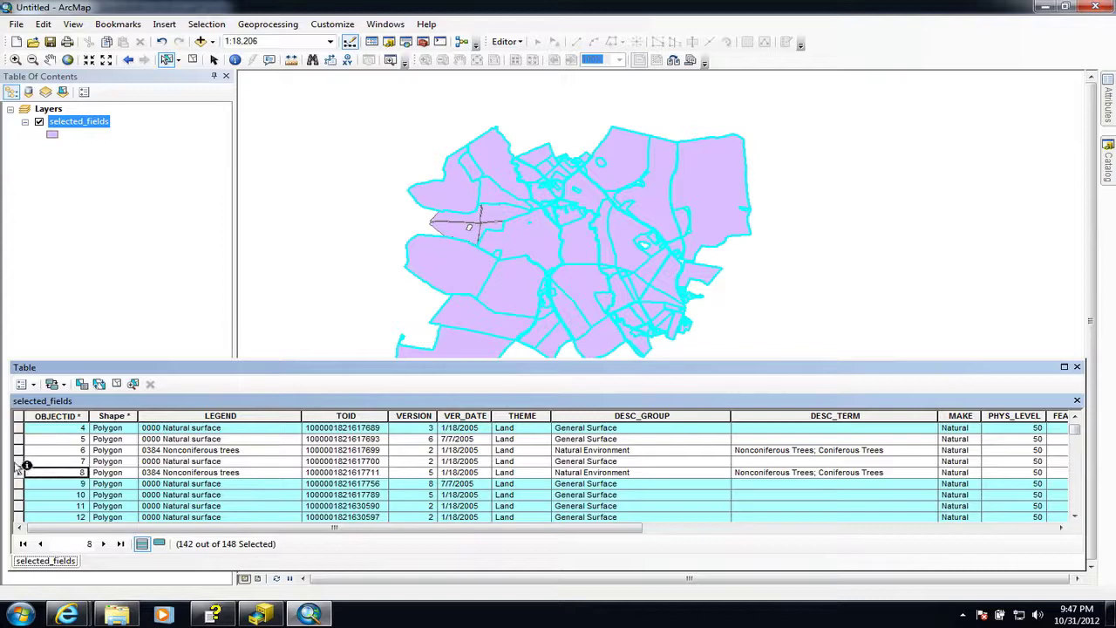
{"action": "right_click", "coordinate": [17, 462]}
{"action": "left_click", "coordinate": [20, 494]}
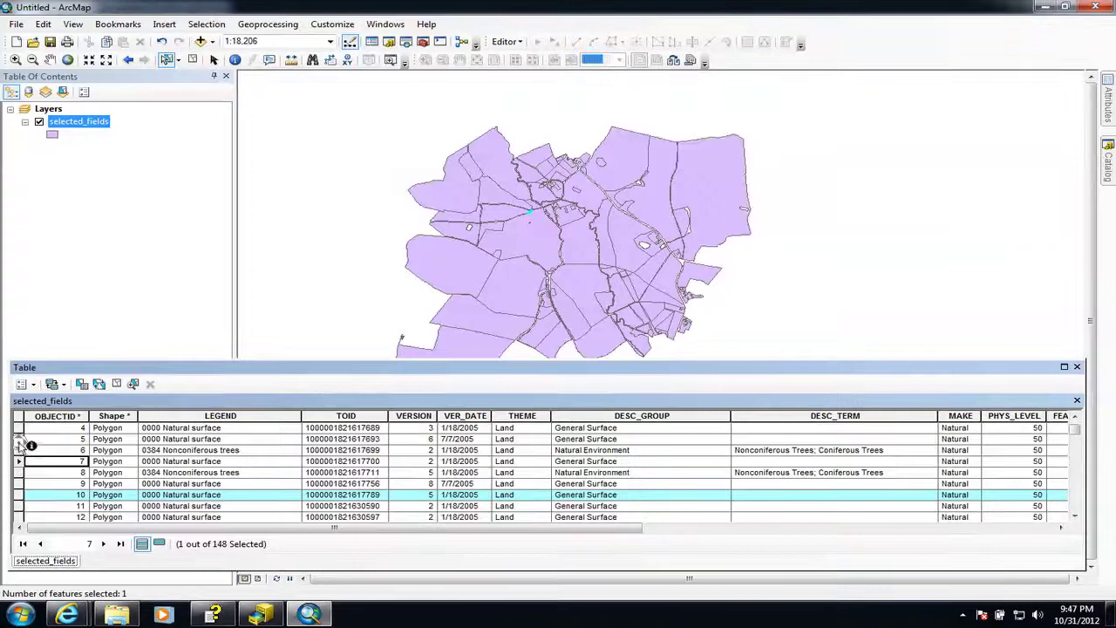
{"action": "left_click", "coordinate": [20, 440]}
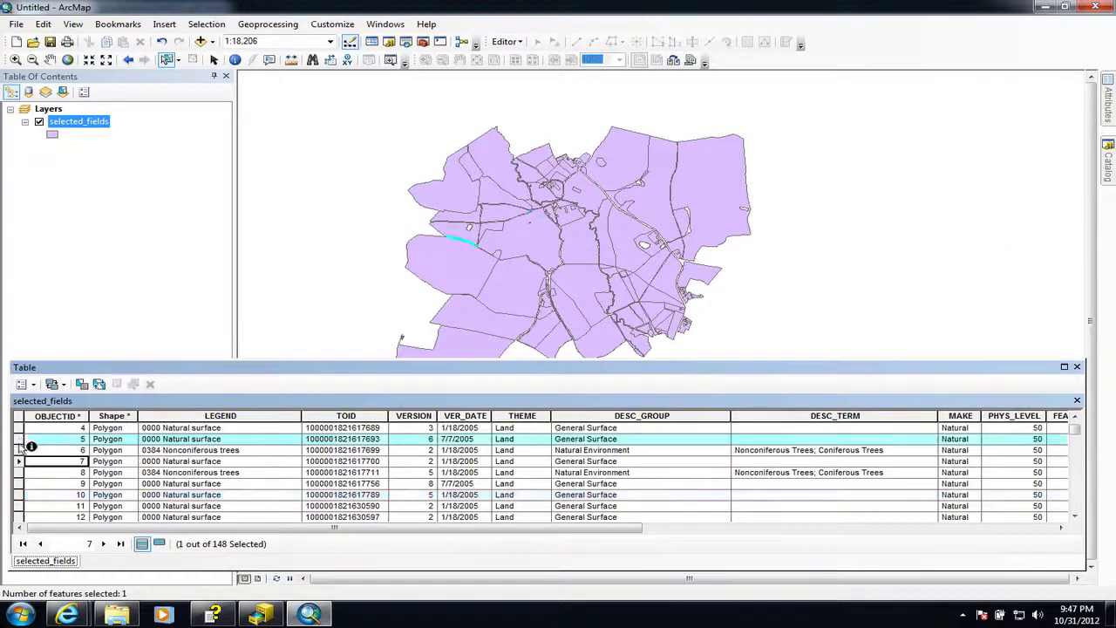
{"action": "left_click", "coordinate": [20, 472]}
{"action": "left_click", "coordinate": [20, 495]}
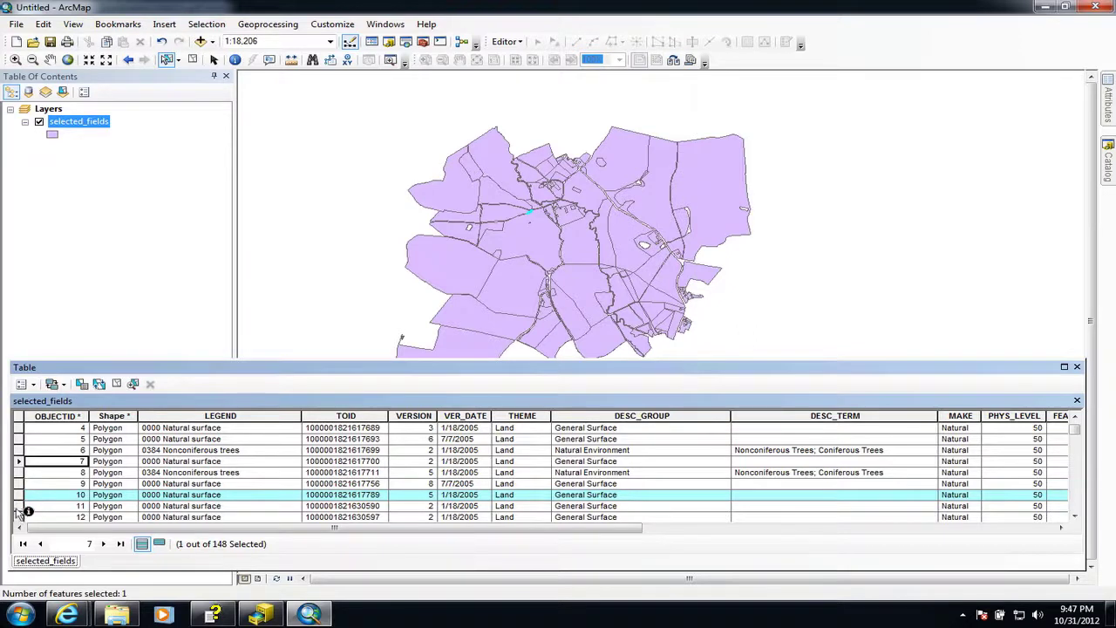
{"action": "left_click", "coordinate": [19, 443], "text": "shift"}
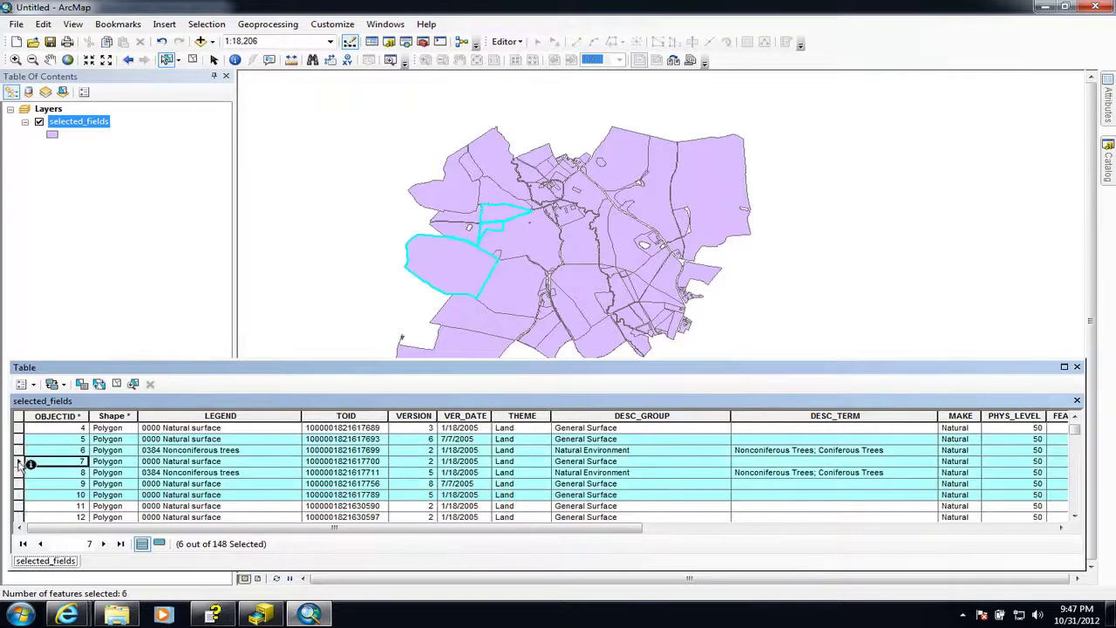
{"action": "left_click", "coordinate": [19, 495]}
{"action": "left_click", "coordinate": [19, 517], "text": "shift"}
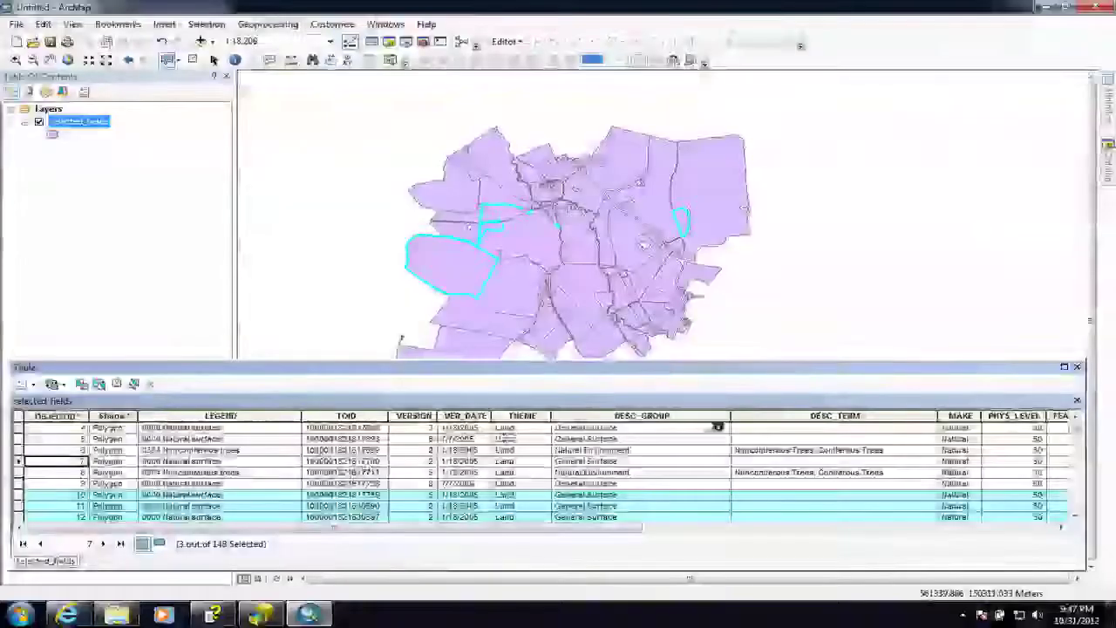
Step: Close the attribute table and turn on the Editor toolbar
{"action": "left_click", "coordinate": [1077, 369]}
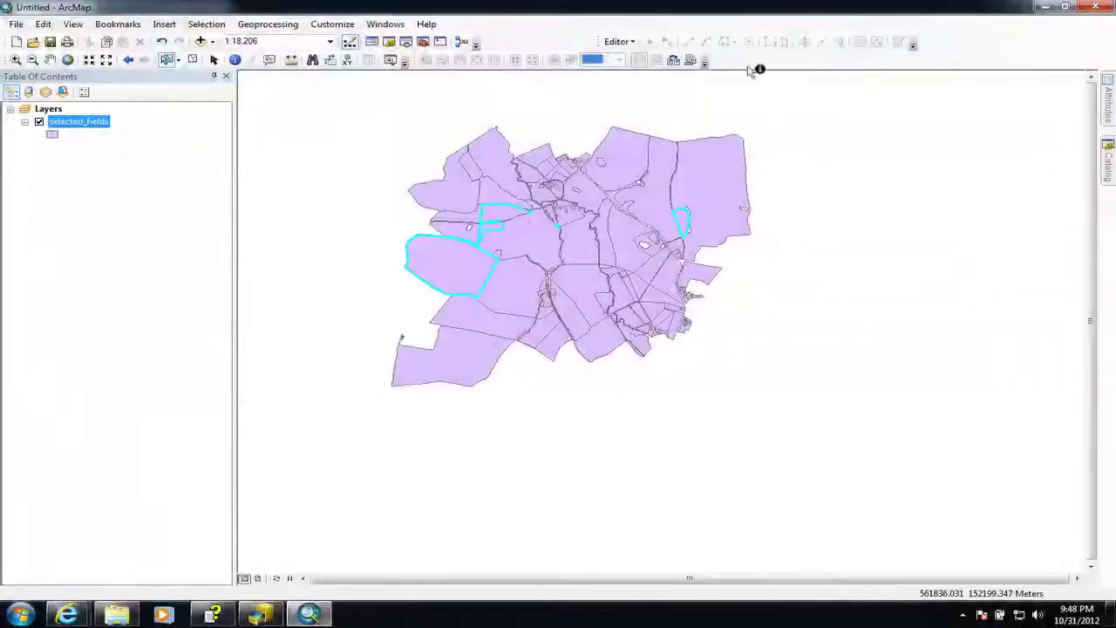
{"action": "right_click", "coordinate": [1007, 44]}
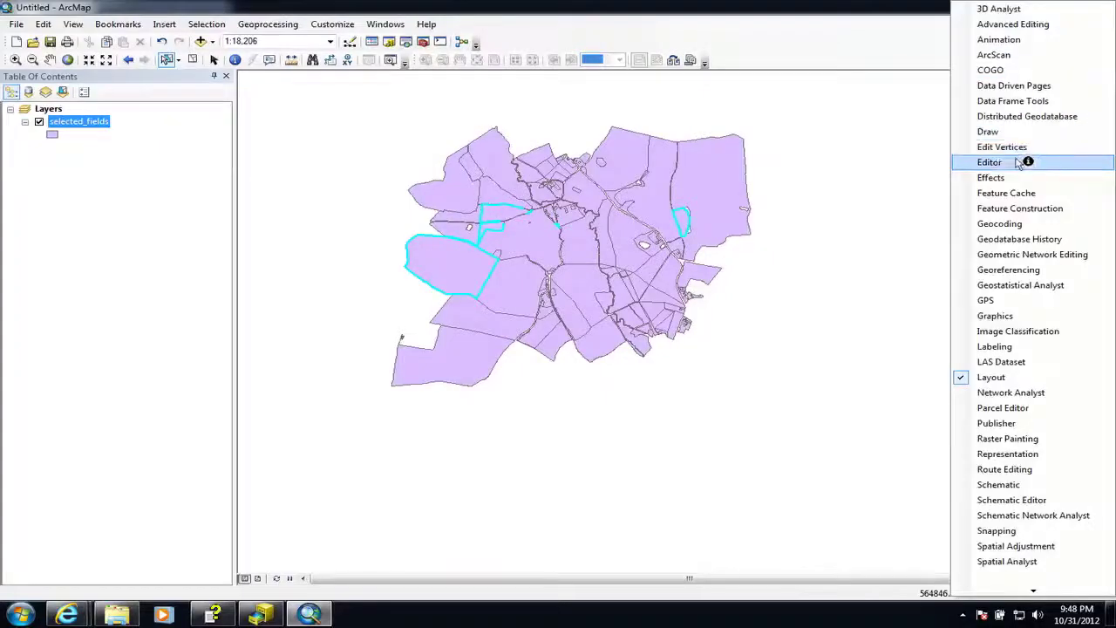
{"action": "left_click", "coordinate": [1025, 162]}
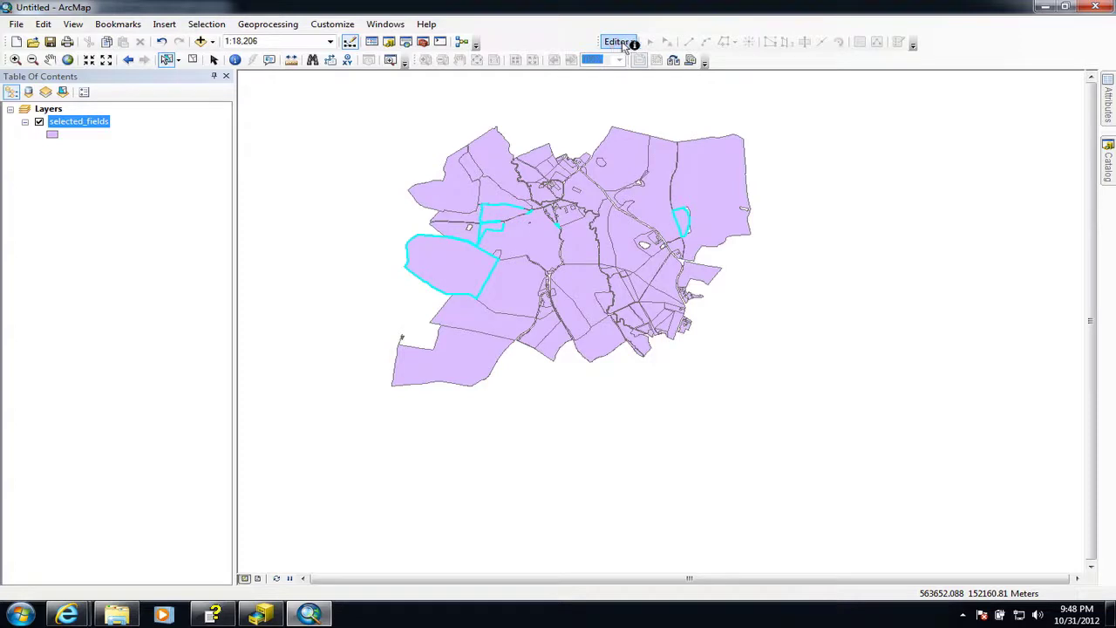
Step: Start editing and show the Create Features window, pinned to auto-hide
{"action": "left_click", "coordinate": [632, 42]}
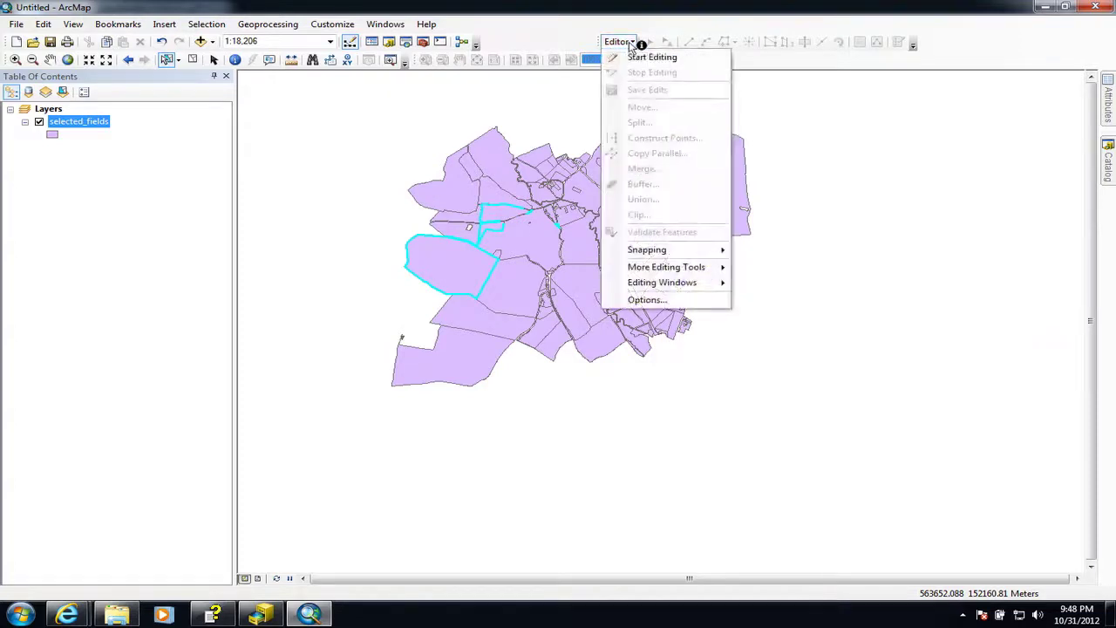
{"action": "left_click", "coordinate": [647, 56]}
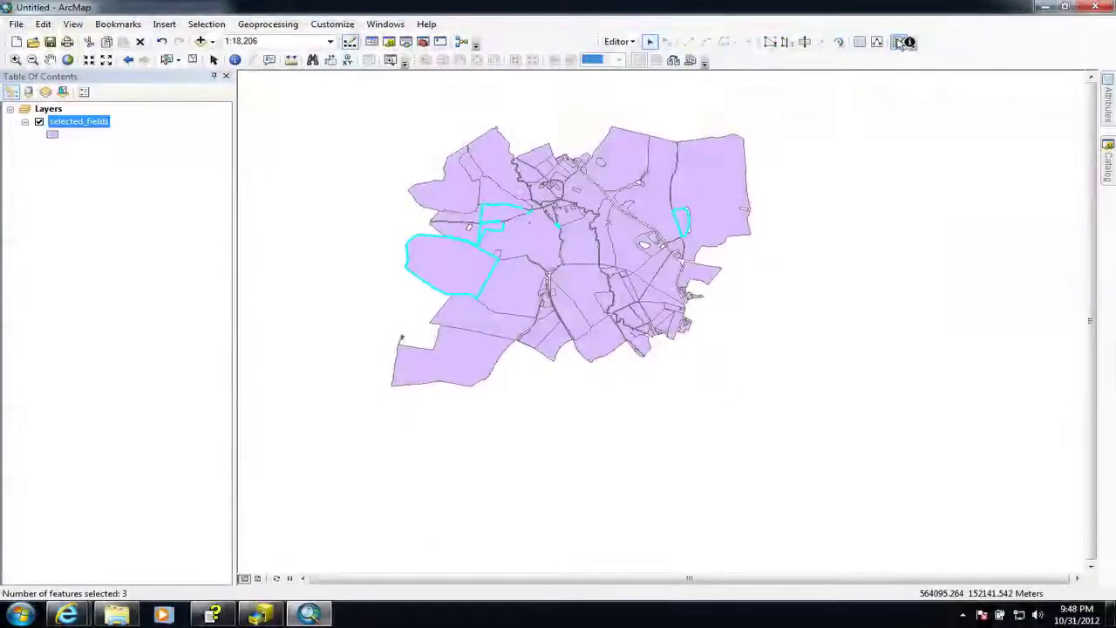
{"action": "left_click", "coordinate": [909, 41]}
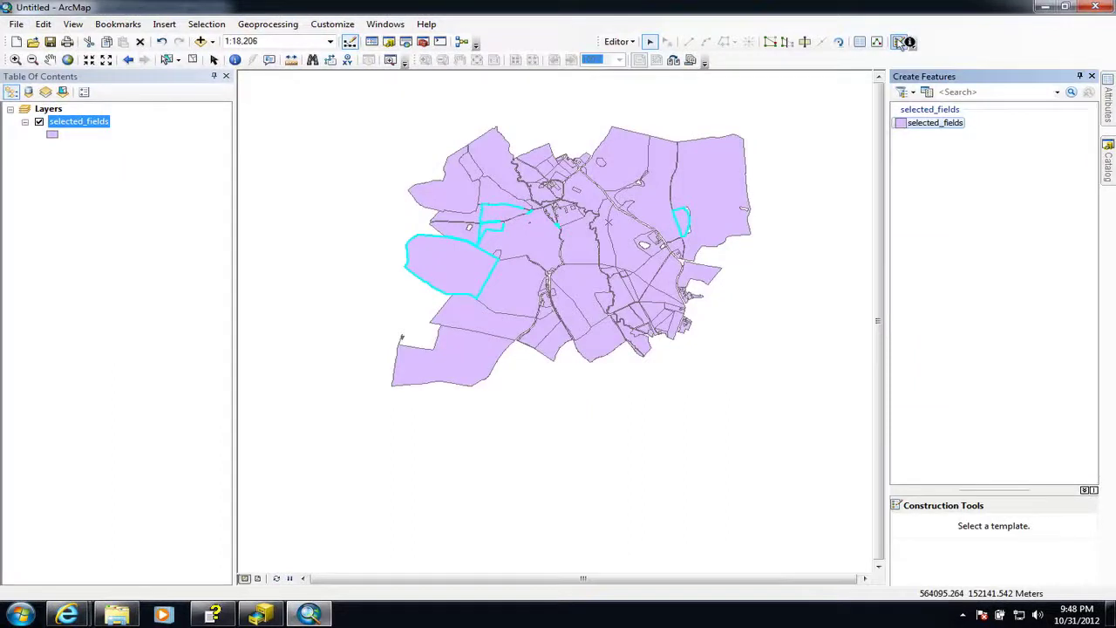
{"action": "left_click", "coordinate": [1079, 76]}
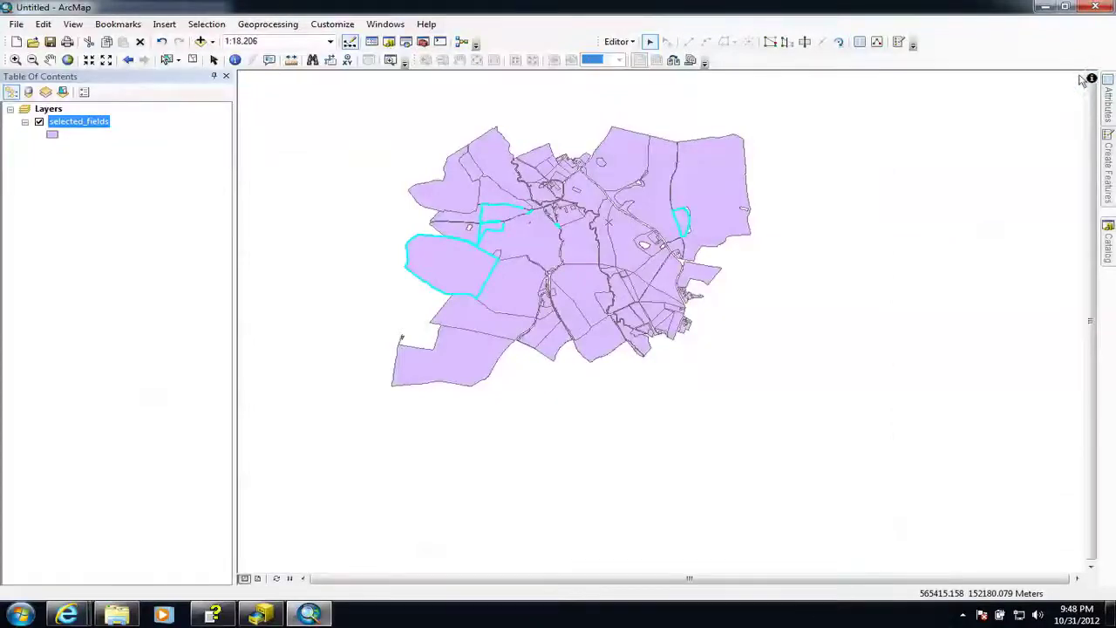
{"action": "mouse_move", "coordinate": [1108, 165]}
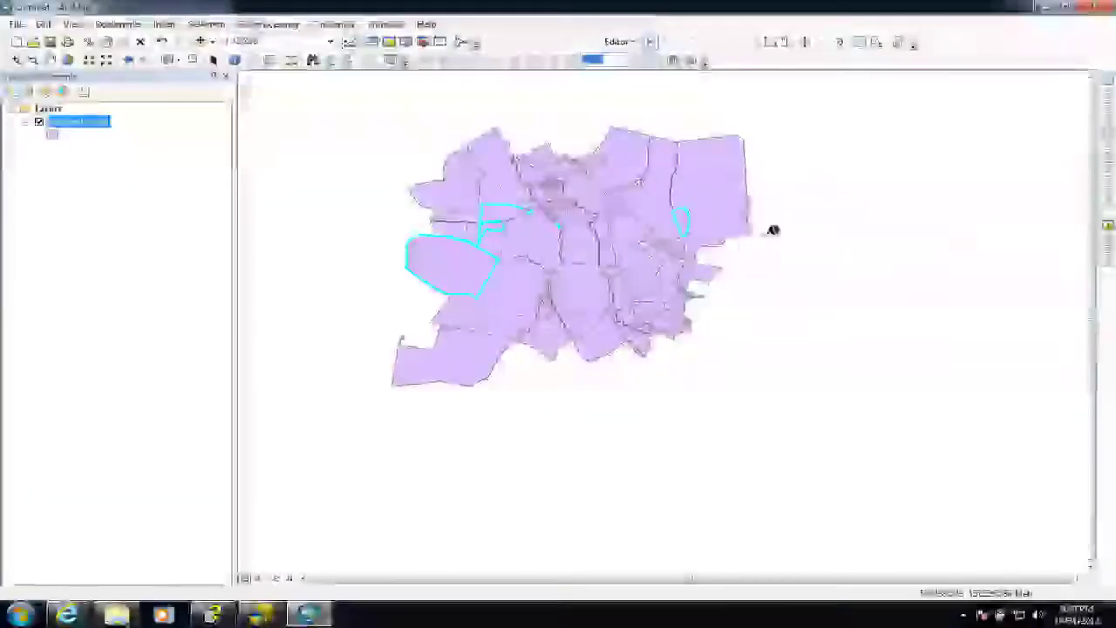
Step: Draw a new selected_fields polygon starting from an existing field corner
{"action": "mouse_move", "coordinate": [1111, 187]}
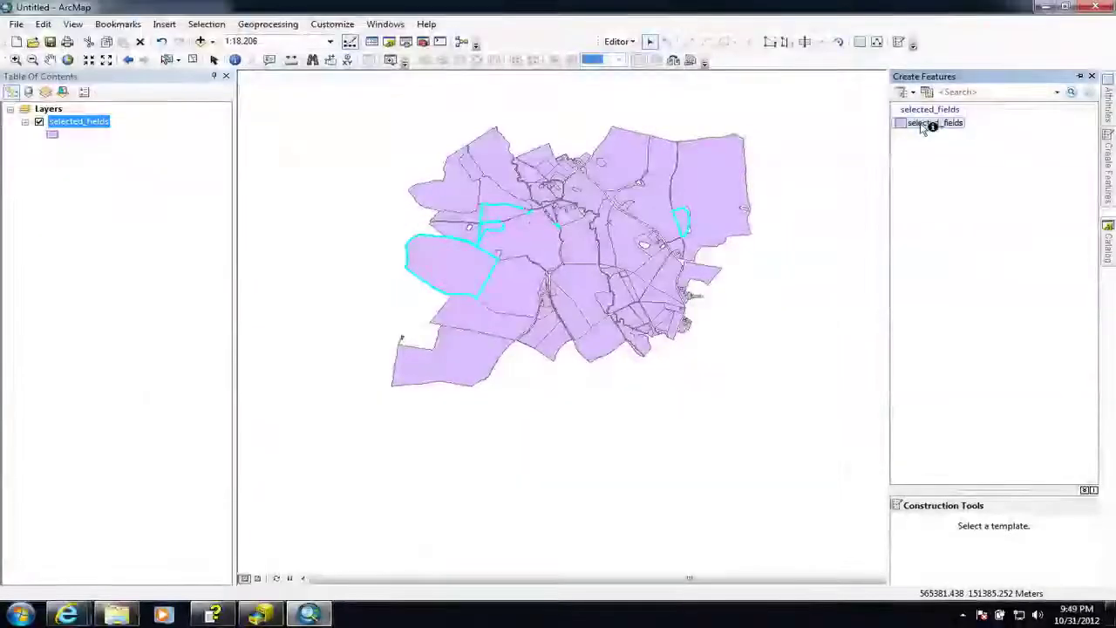
{"action": "left_click", "coordinate": [926, 123]}
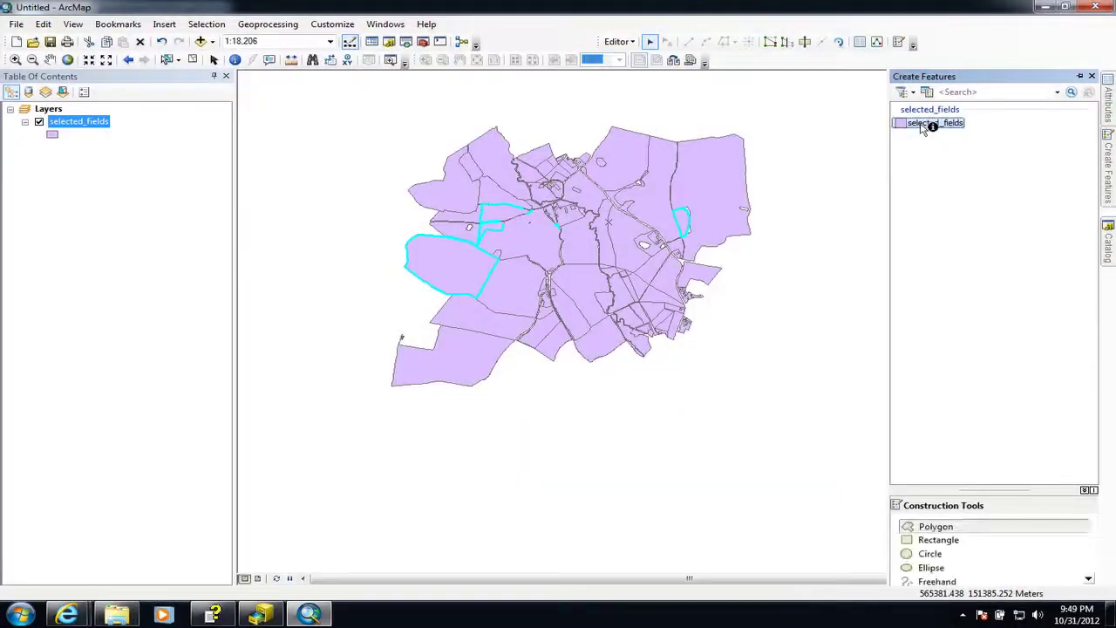
{"action": "left_click", "coordinate": [936, 528]}
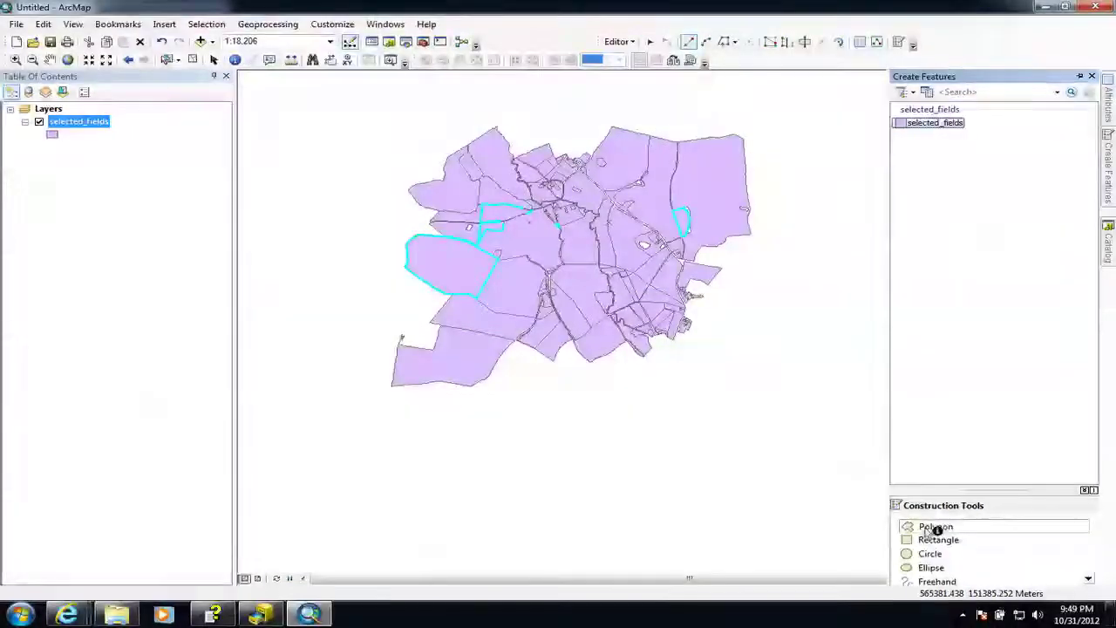
{"action": "left_click", "coordinate": [723, 271]}
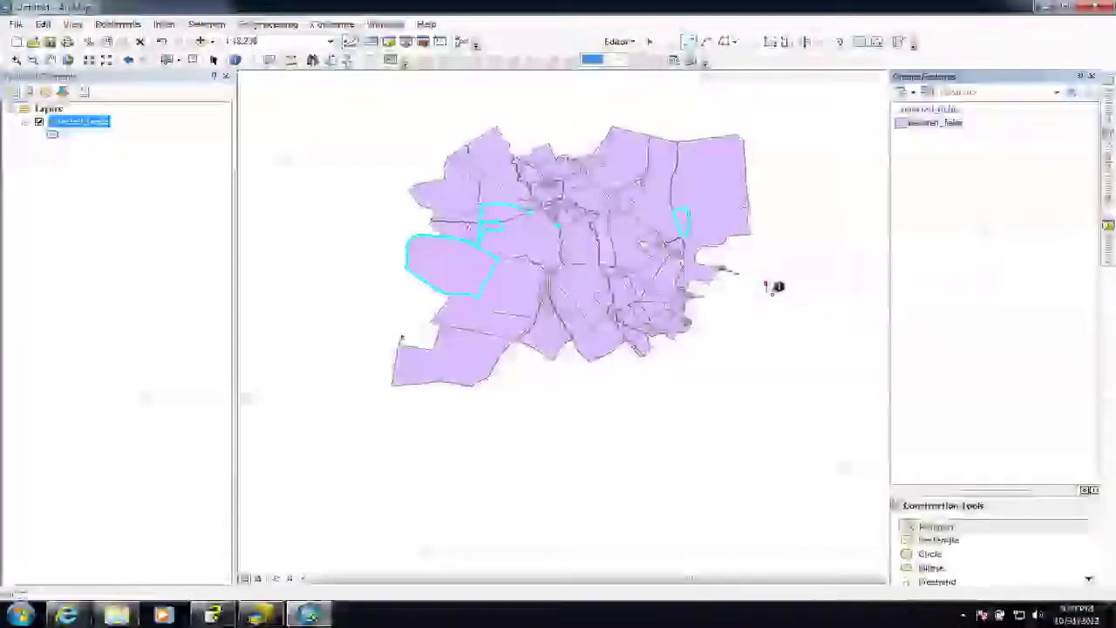
{"action": "left_click", "coordinate": [767, 284]}
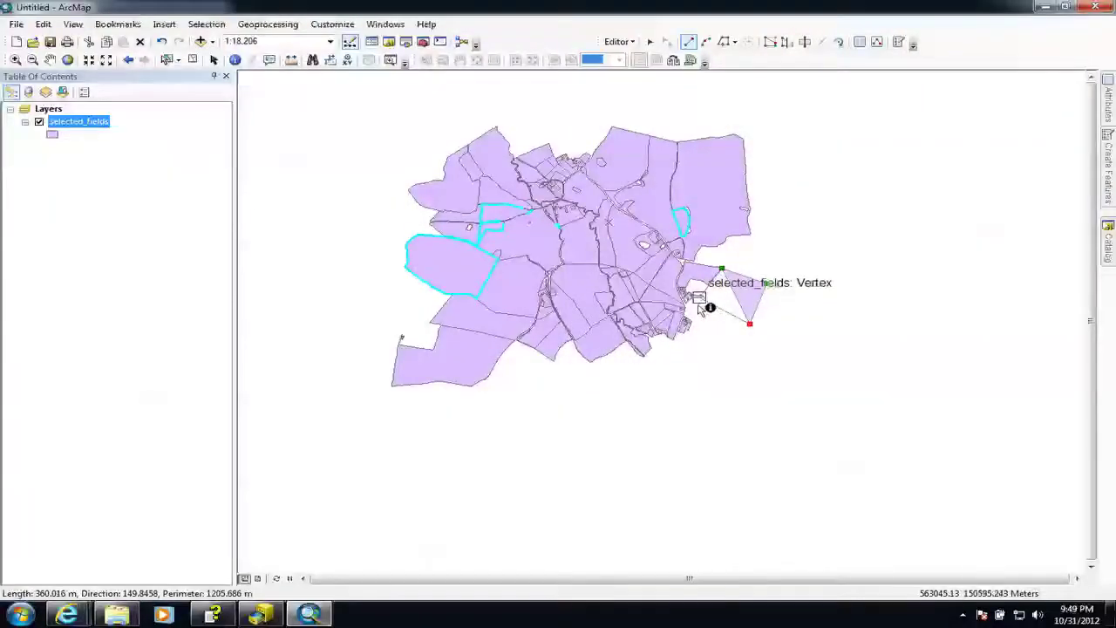
{"action": "double_click", "coordinate": [700, 297]}
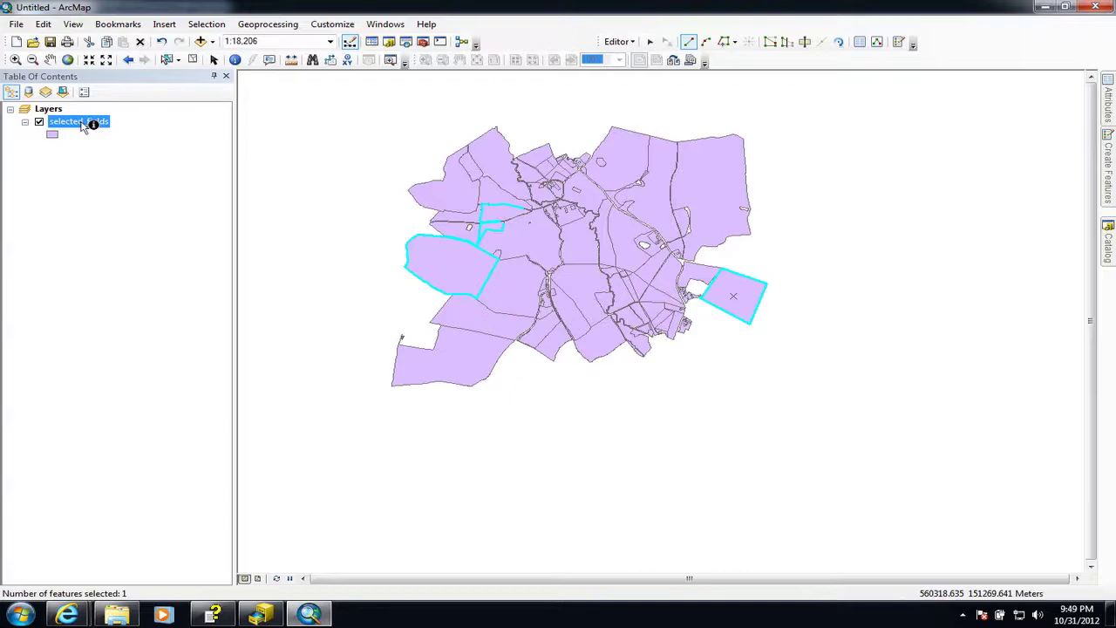
{"action": "right_click", "coordinate": [81, 125]}
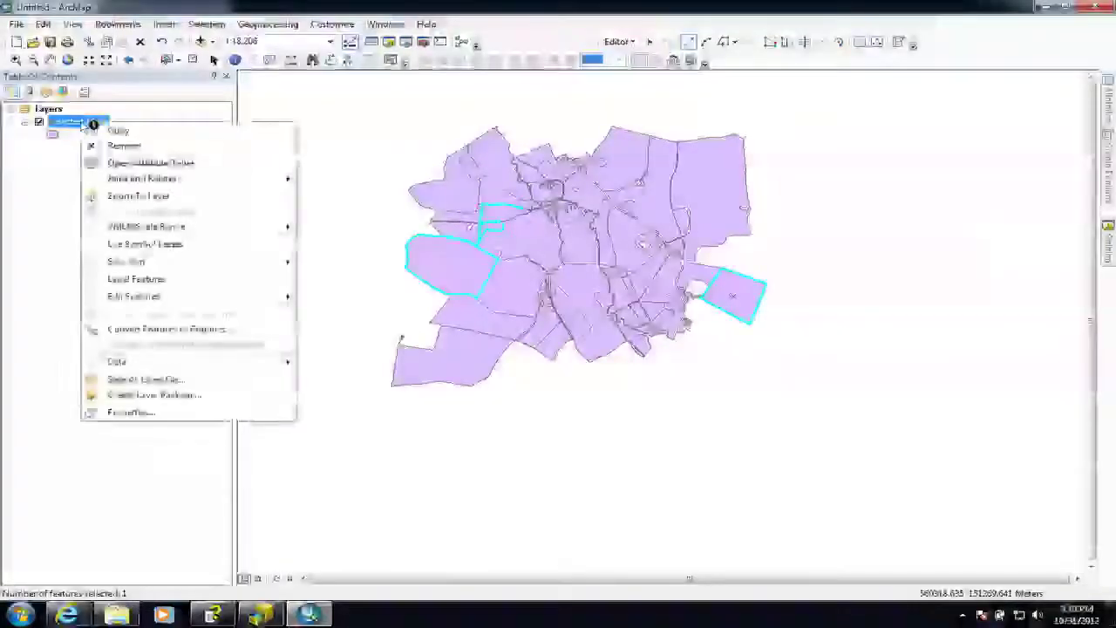
{"action": "left_click", "coordinate": [110, 162]}
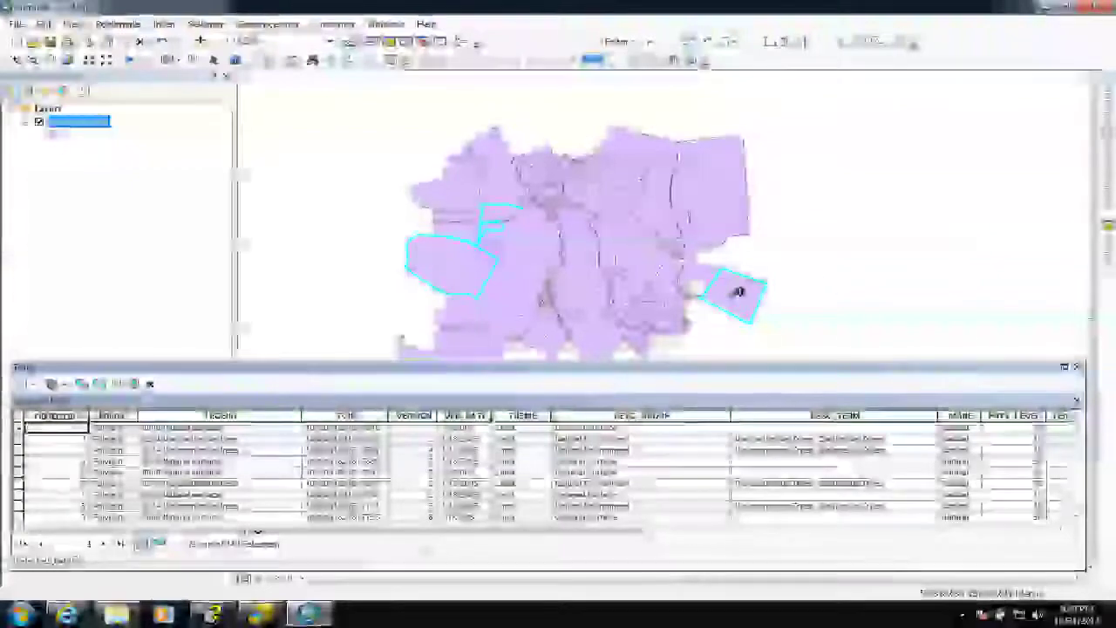
{"action": "left_click", "coordinate": [159, 543]}
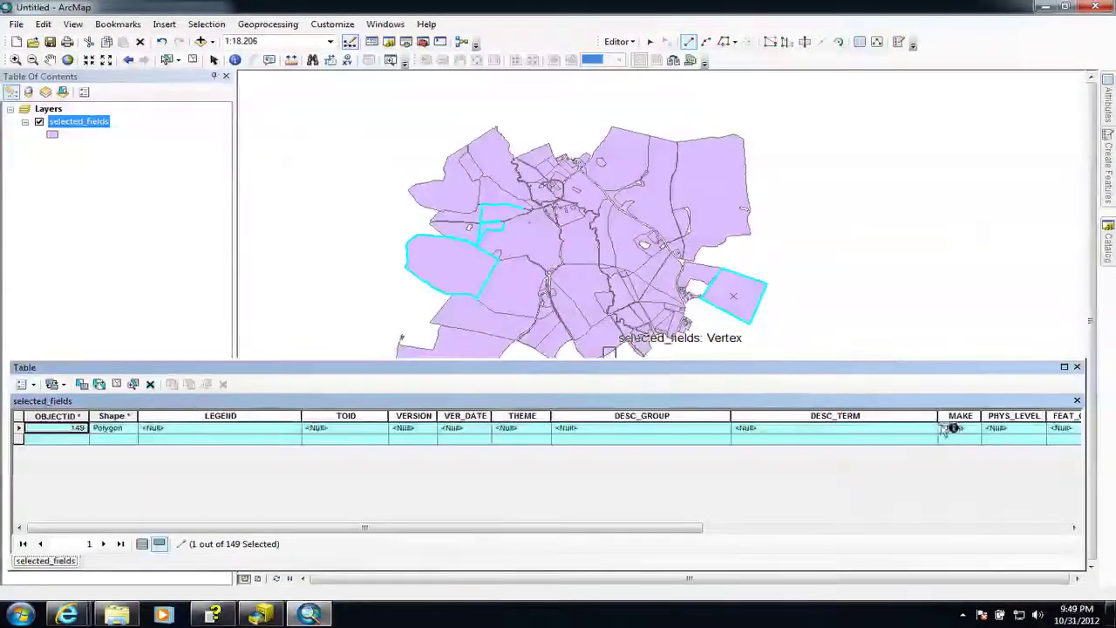
{"action": "left_click", "coordinate": [1078, 367]}
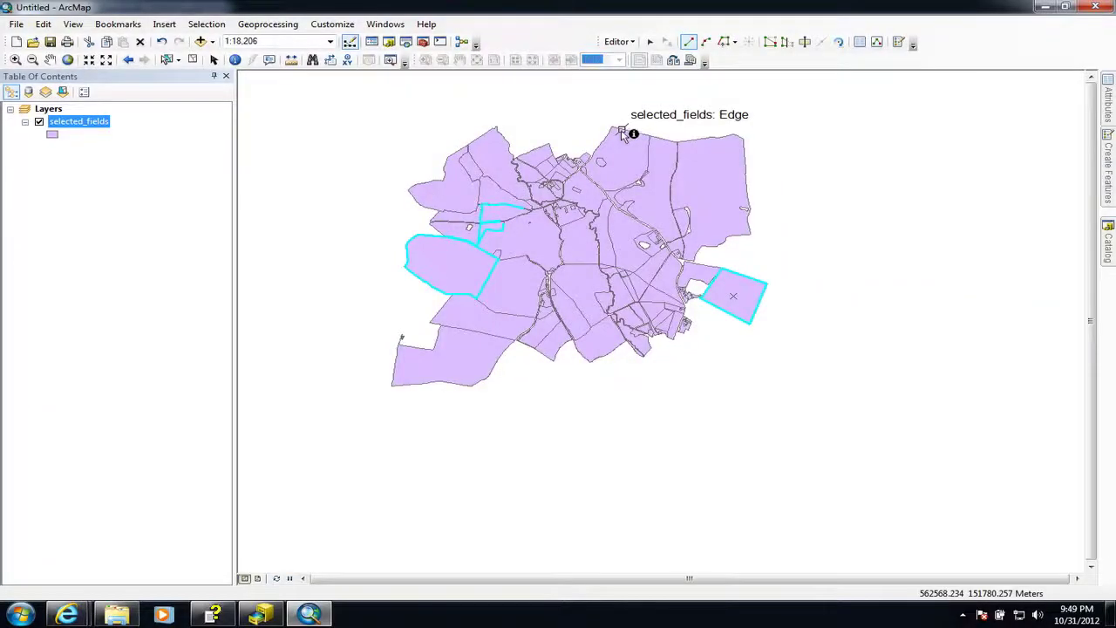
{"action": "left_click", "coordinate": [652, 43]}
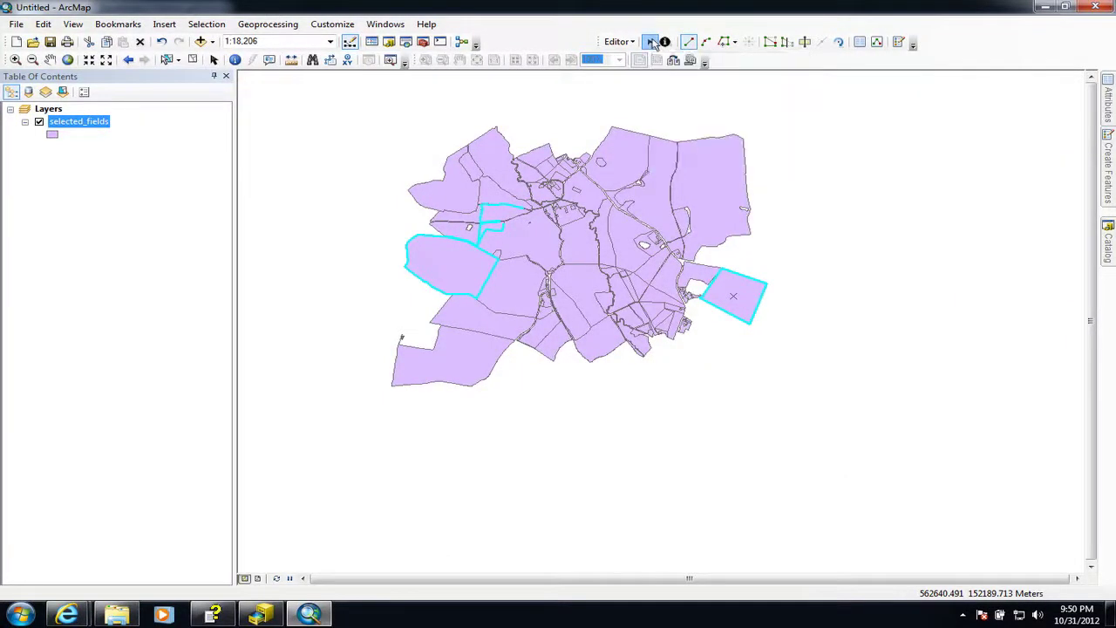
{"action": "left_click", "coordinate": [704, 181]}
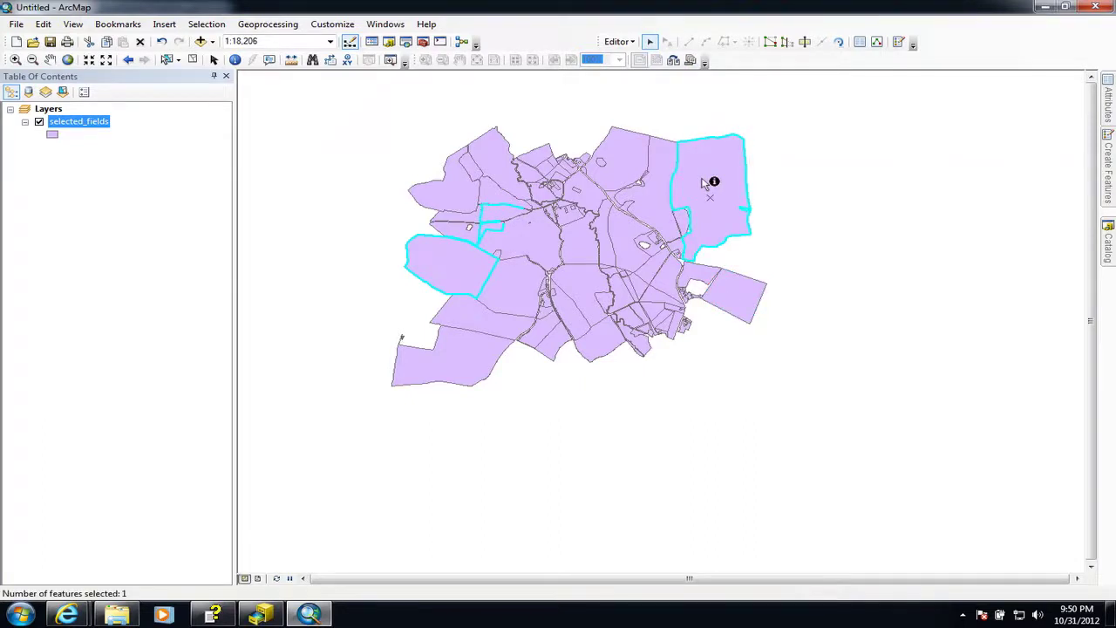
{"action": "left_click_drag", "start_coordinate": [704, 183], "coordinate": [755, 174]}
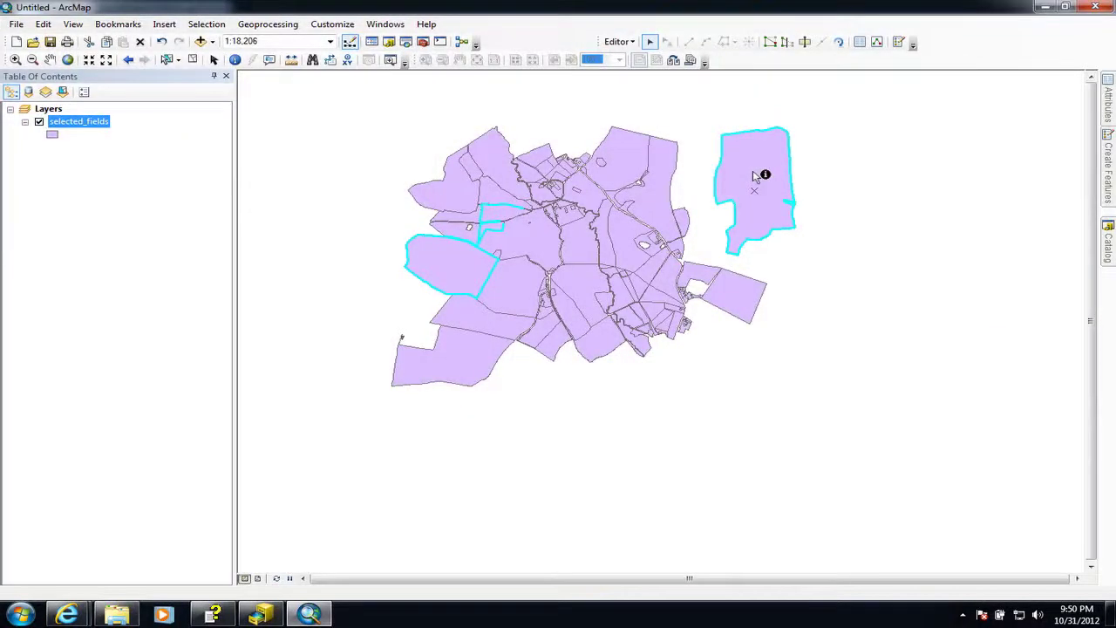
{"action": "left_click", "coordinate": [163, 43]}
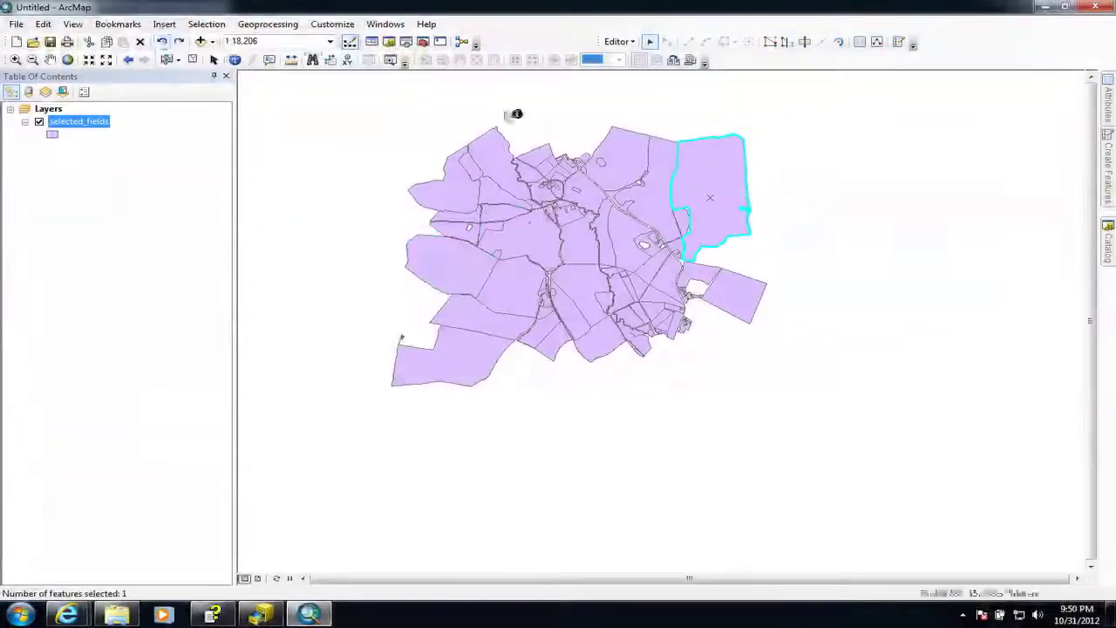
Step: Zoom in on the northeastern field and drag two top-edge vertices down into notches
{"action": "double_click", "coordinate": [724, 142]}
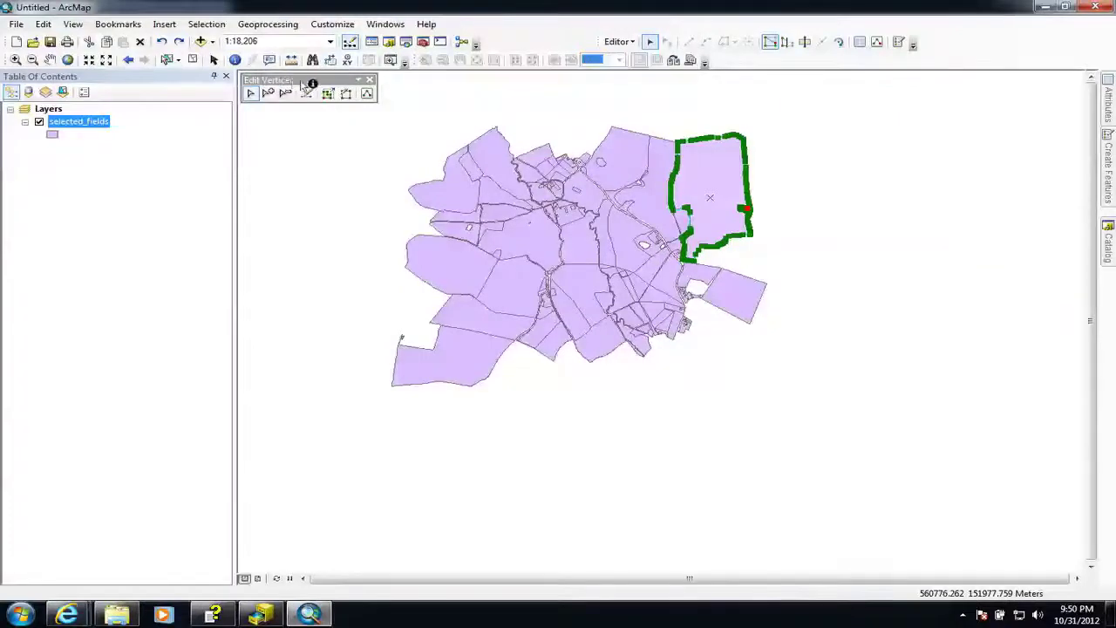
{"action": "left_click", "coordinate": [14, 60]}
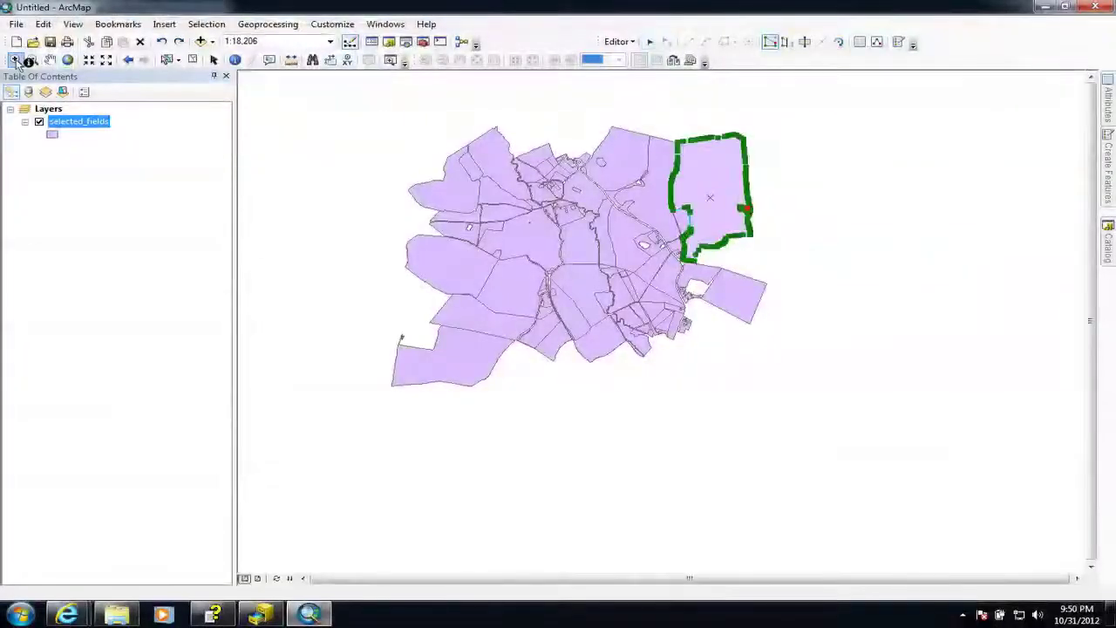
{"action": "left_click_drag", "start_coordinate": [649, 117], "coordinate": [802, 218]}
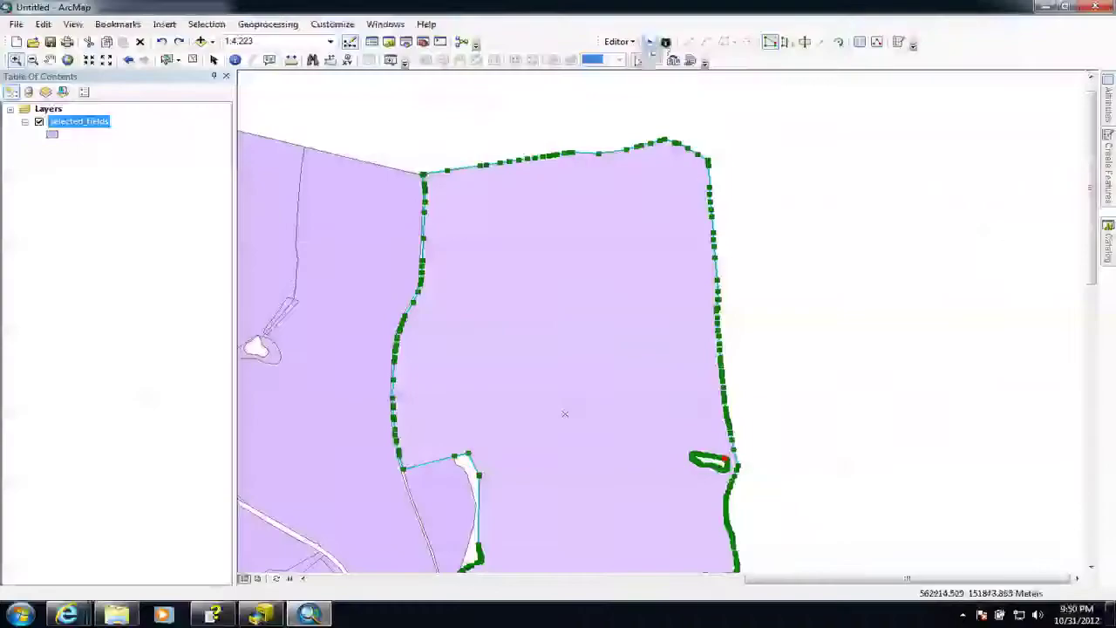
{"action": "left_click", "coordinate": [652, 44]}
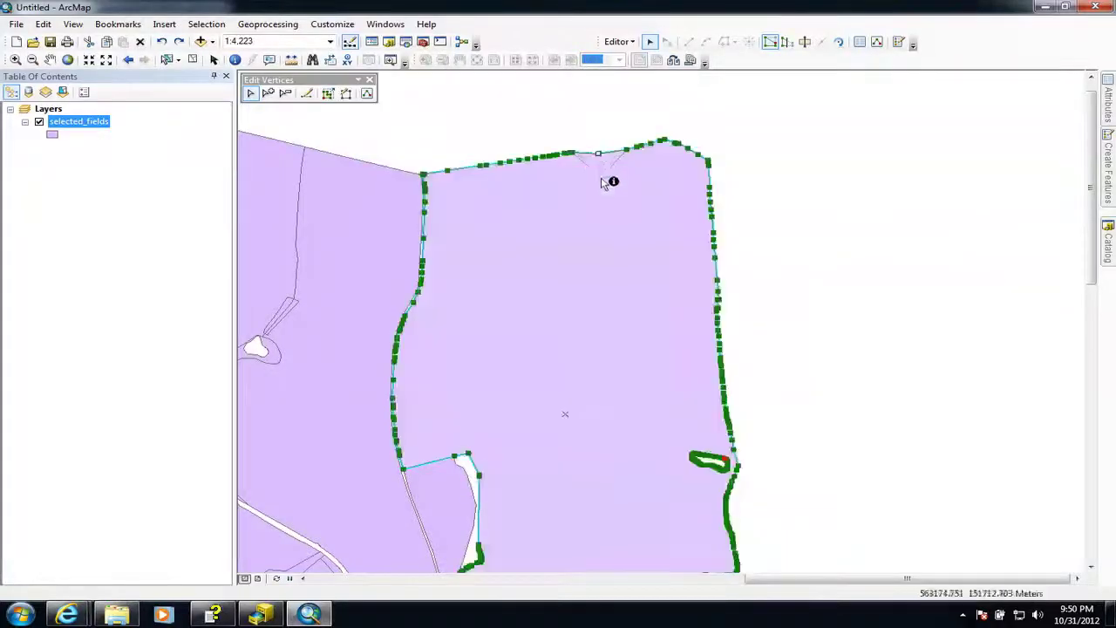
{"action": "left_click_drag", "start_coordinate": [598, 153], "coordinate": [601, 178]}
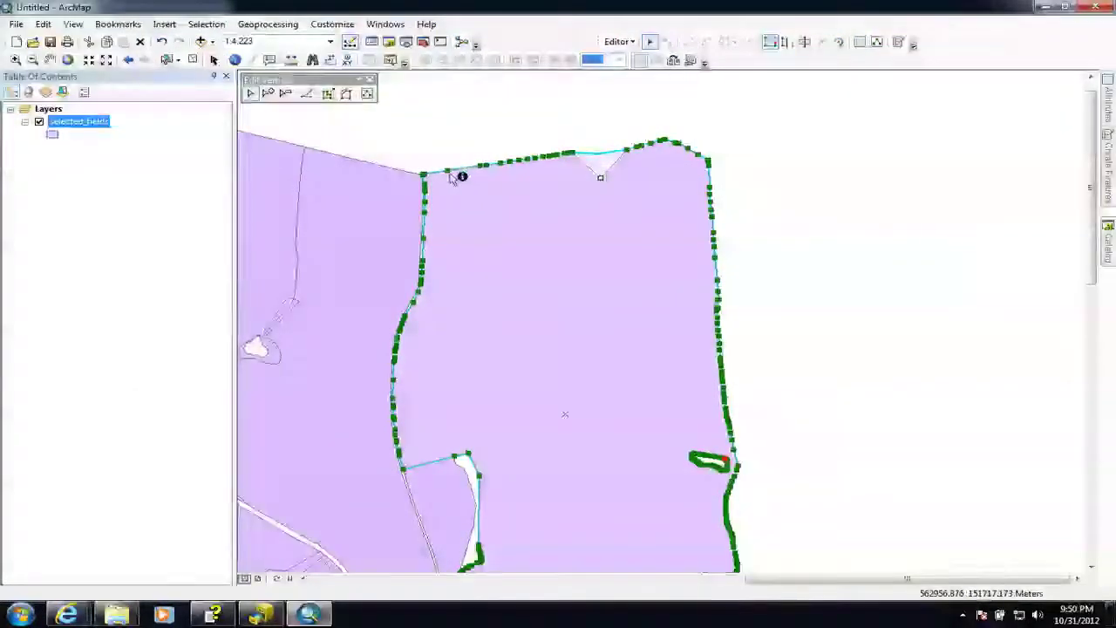
{"action": "left_click_drag", "start_coordinate": [447, 171], "coordinate": [476, 254]}
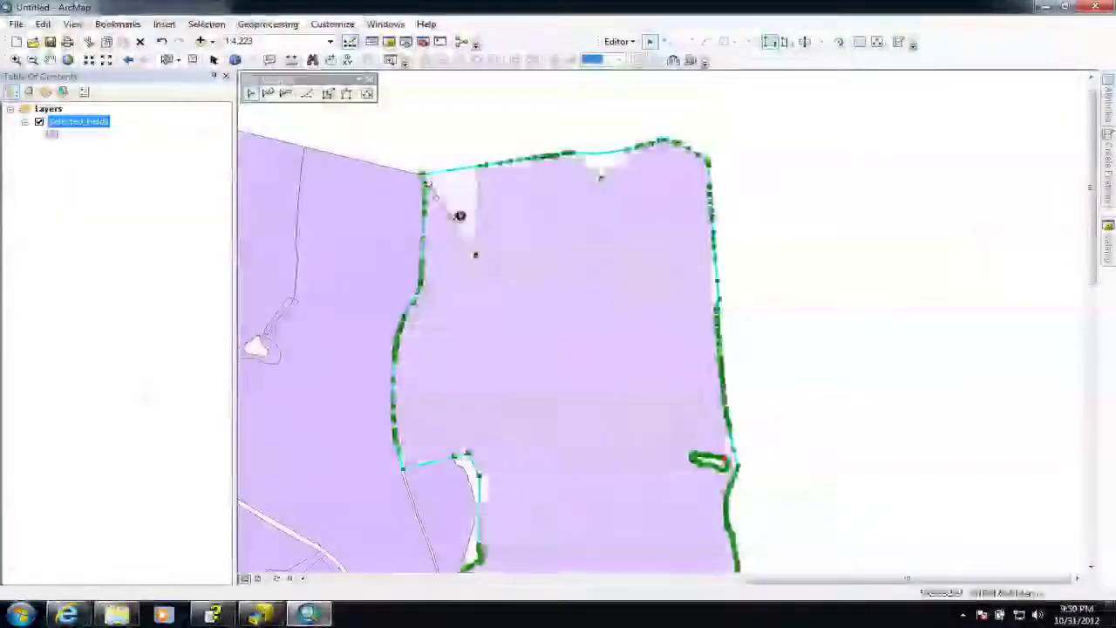
Step: Delete the upper-left notch vertex and add a new top-edge vertex pulled into a V-notch
{"action": "left_click", "coordinate": [286, 94]}
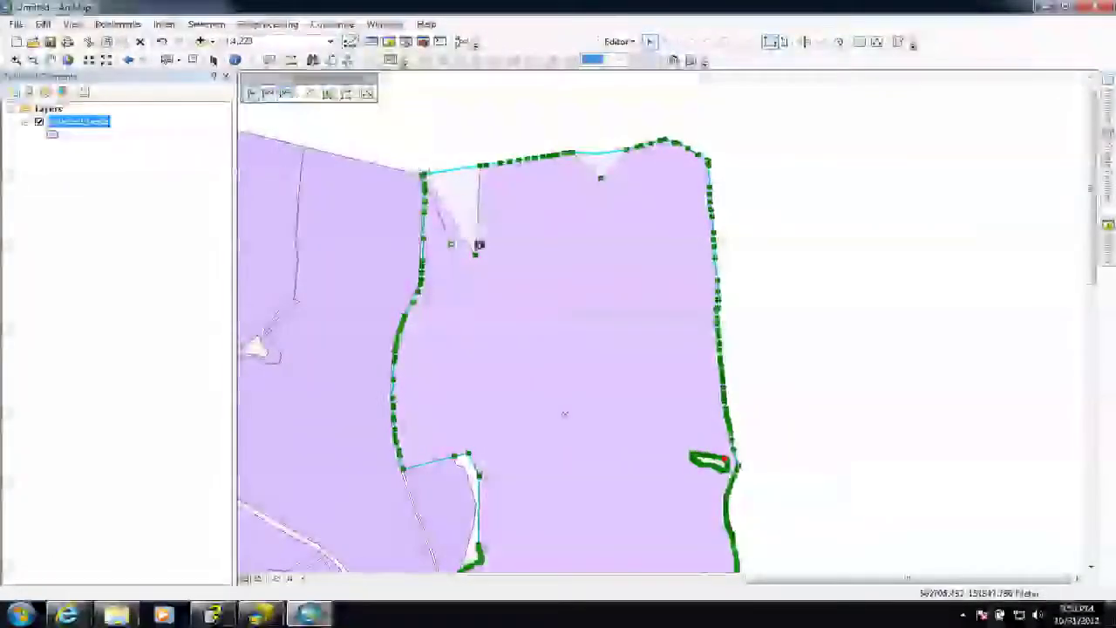
{"action": "left_click", "coordinate": [479, 254]}
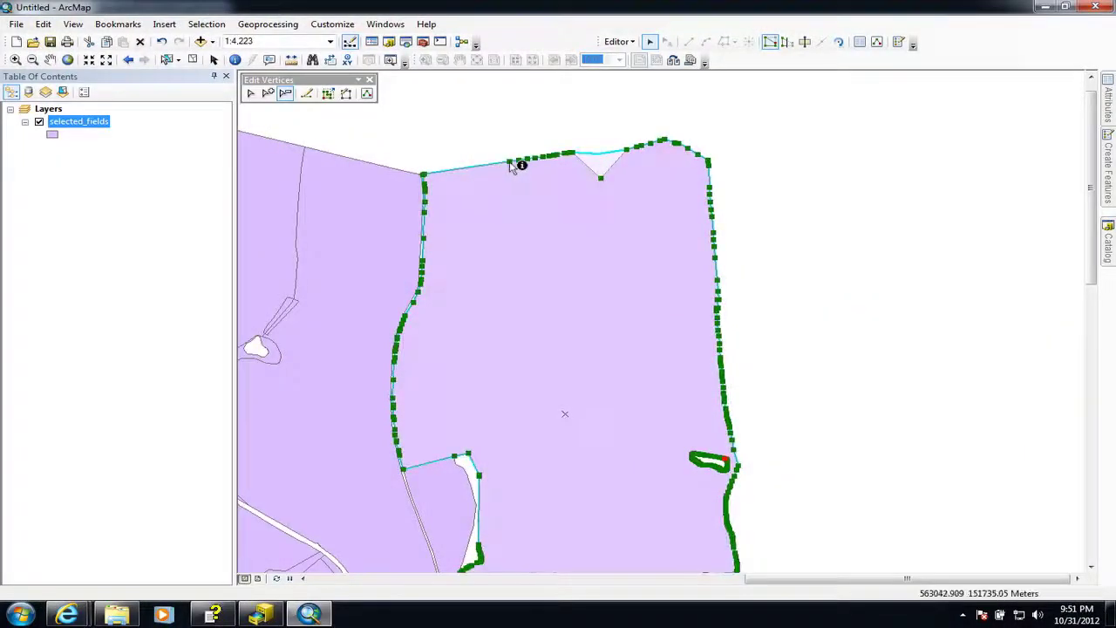
{"action": "left_click", "coordinate": [269, 94]}
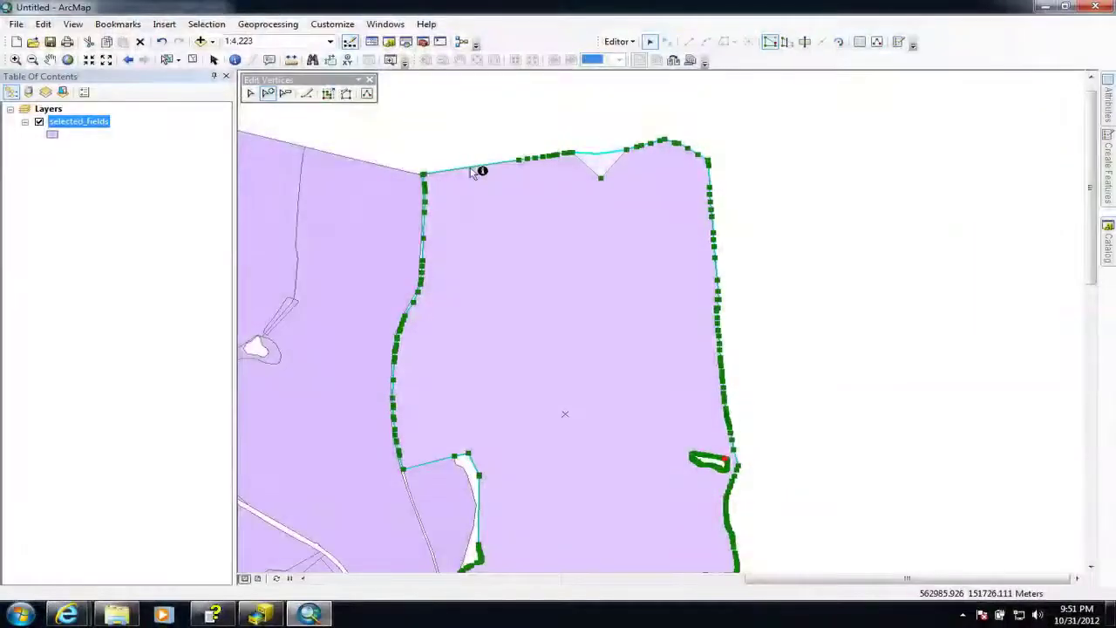
{"action": "left_click_drag", "start_coordinate": [472, 170], "coordinate": [475, 240]}
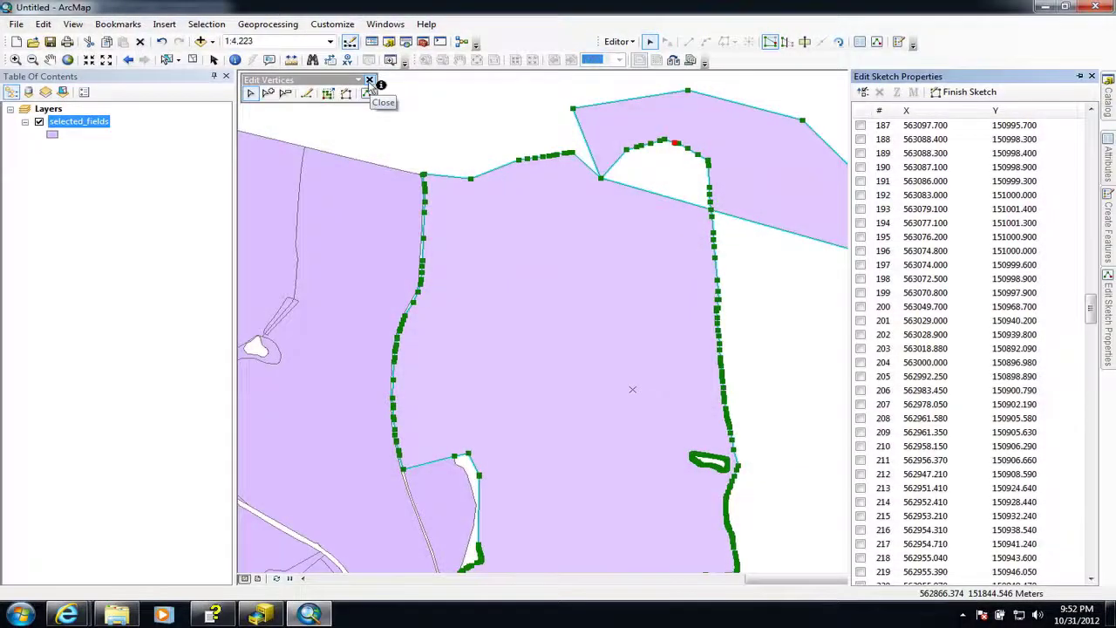
Step: Close Edit Vertices, zoom out twice and pan to centre the reshaped field
{"action": "left_click", "coordinate": [370, 81]}
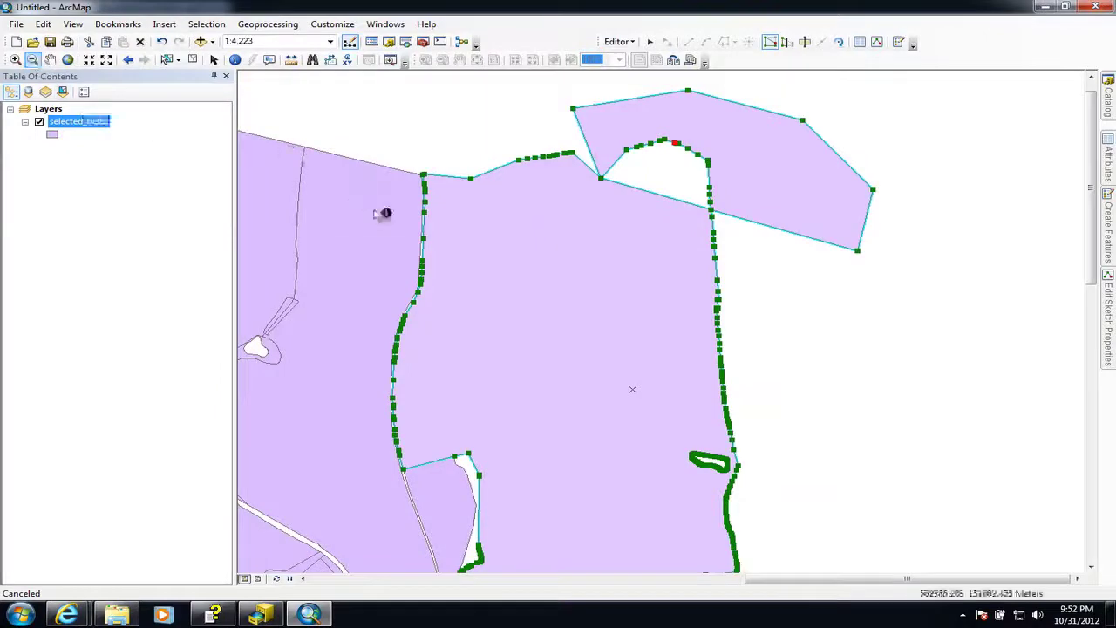
{"action": "left_click", "coordinate": [384, 213]}
{"action": "left_click", "coordinate": [454, 369]}
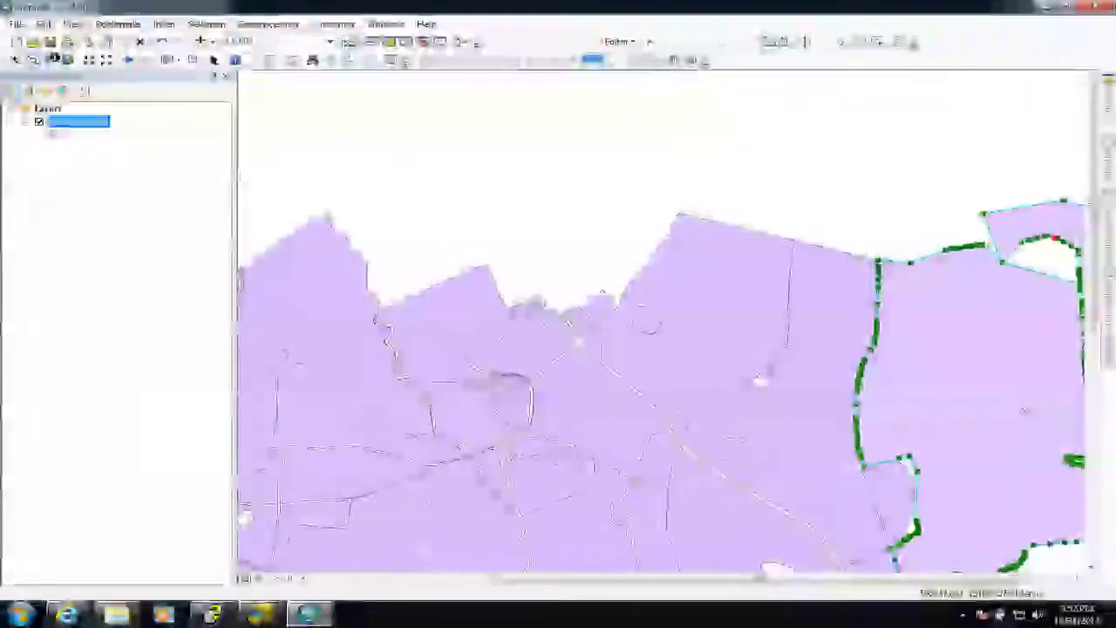
{"action": "scroll", "coordinate": [592, 334], "scroll_direction": "up", "scroll_amount": 2}
{"action": "middle_click_drag", "start_coordinate": [628, 411], "coordinate": [531, 337]}
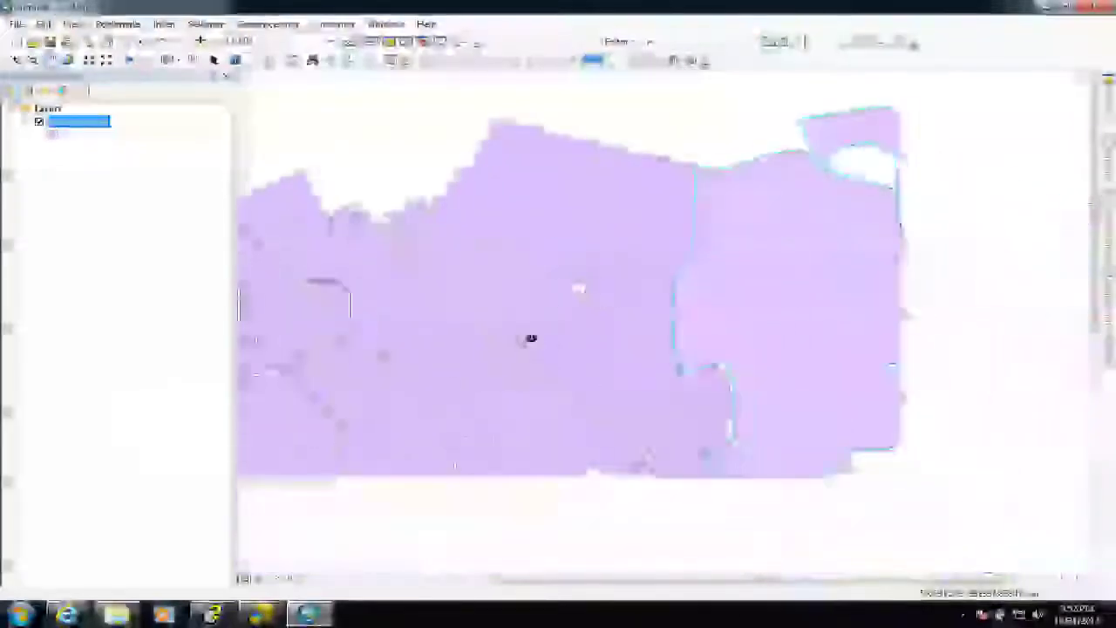
{"action": "scroll", "coordinate": [531, 337], "scroll_direction": "down", "scroll_amount": 2}
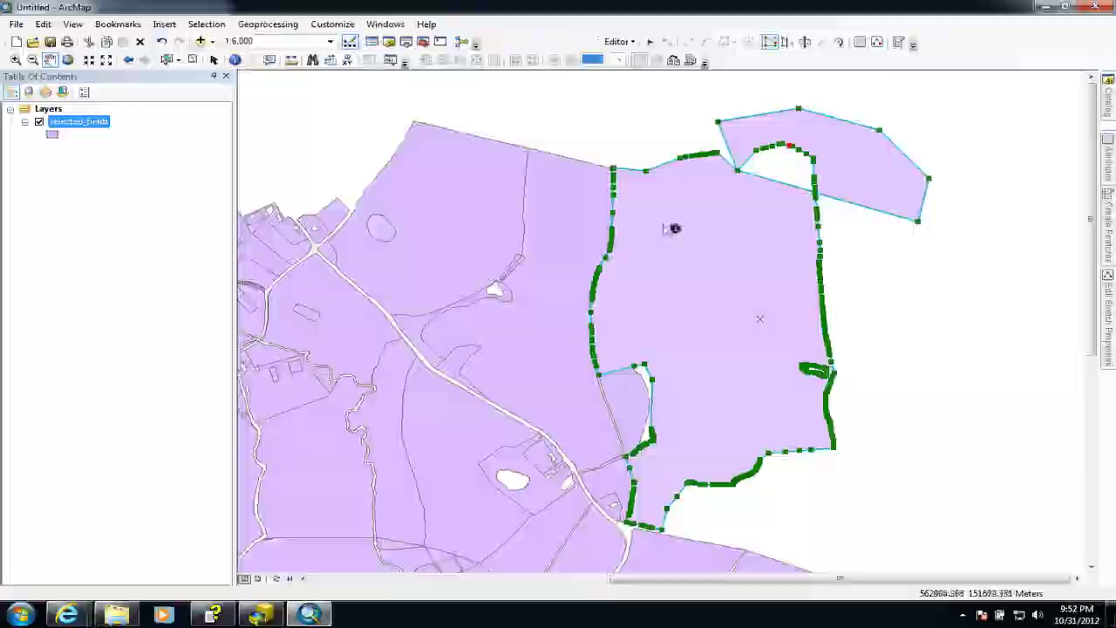
{"action": "middle_click_drag", "start_coordinate": [671, 229], "coordinate": [643, 251]}
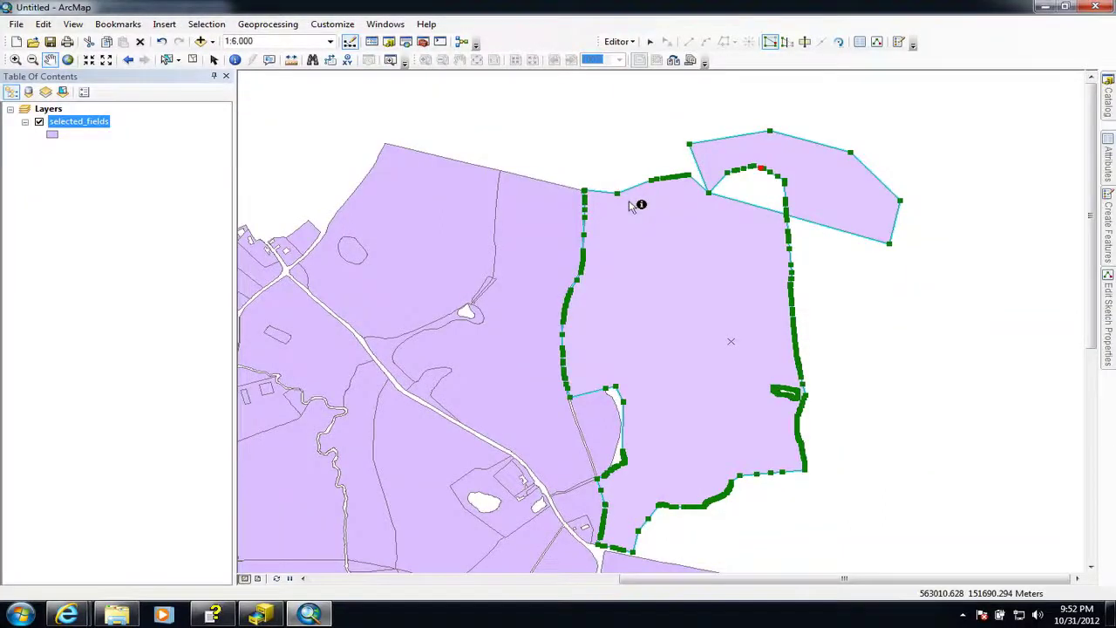
Step: Select the top-left, middle and large right adjoining fields, then open the Editor menu
{"action": "left_click", "coordinate": [168, 61]}
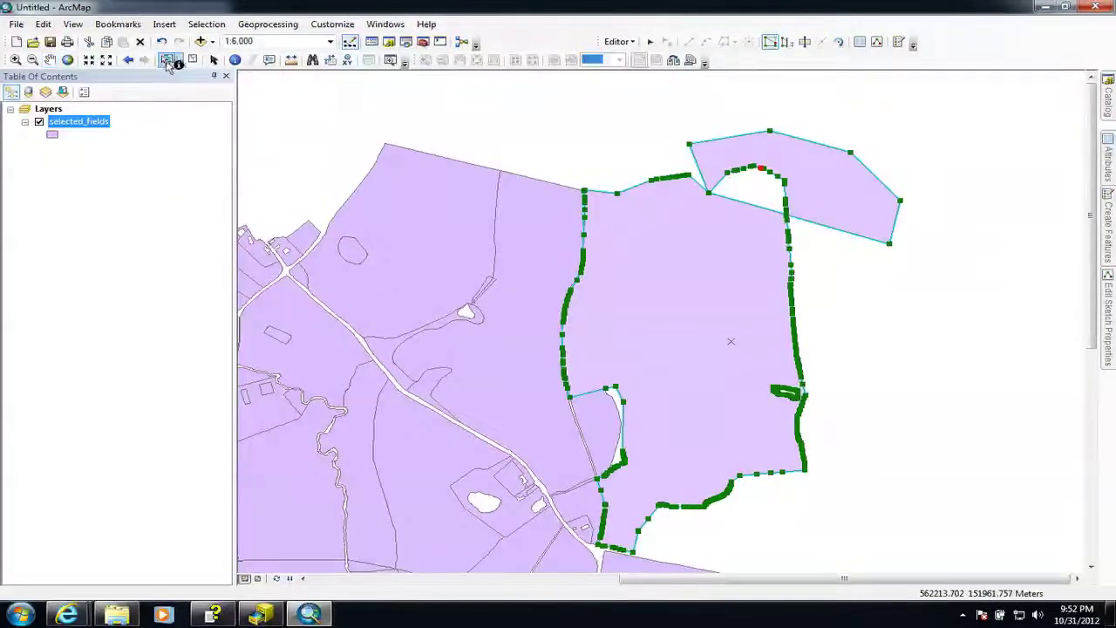
{"action": "left_click", "coordinate": [424, 117]}
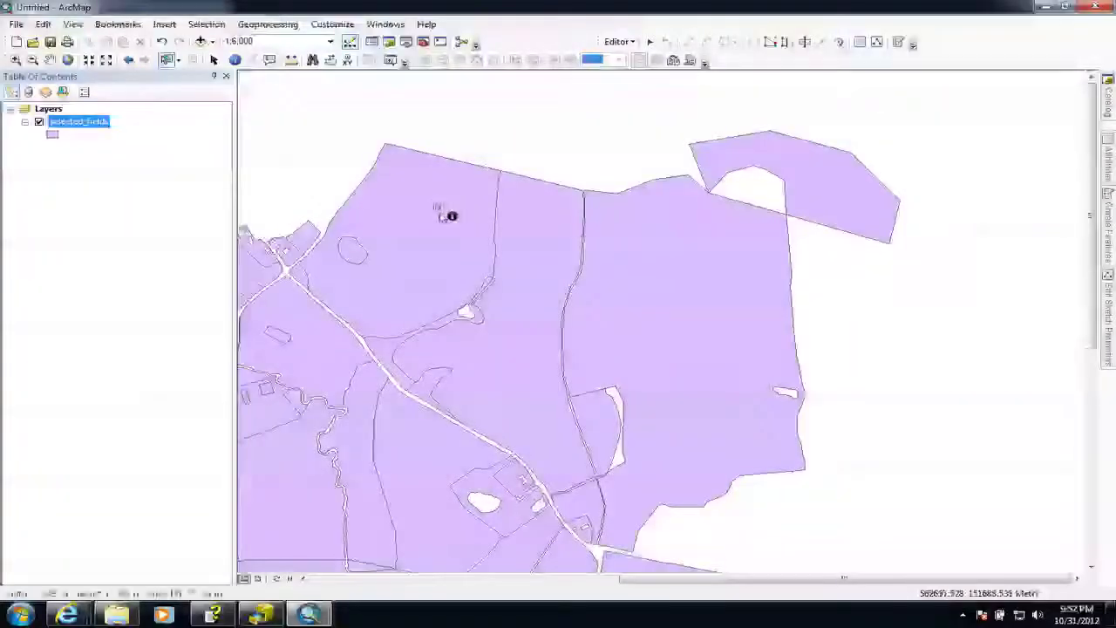
{"action": "left_click", "coordinate": [439, 212]}
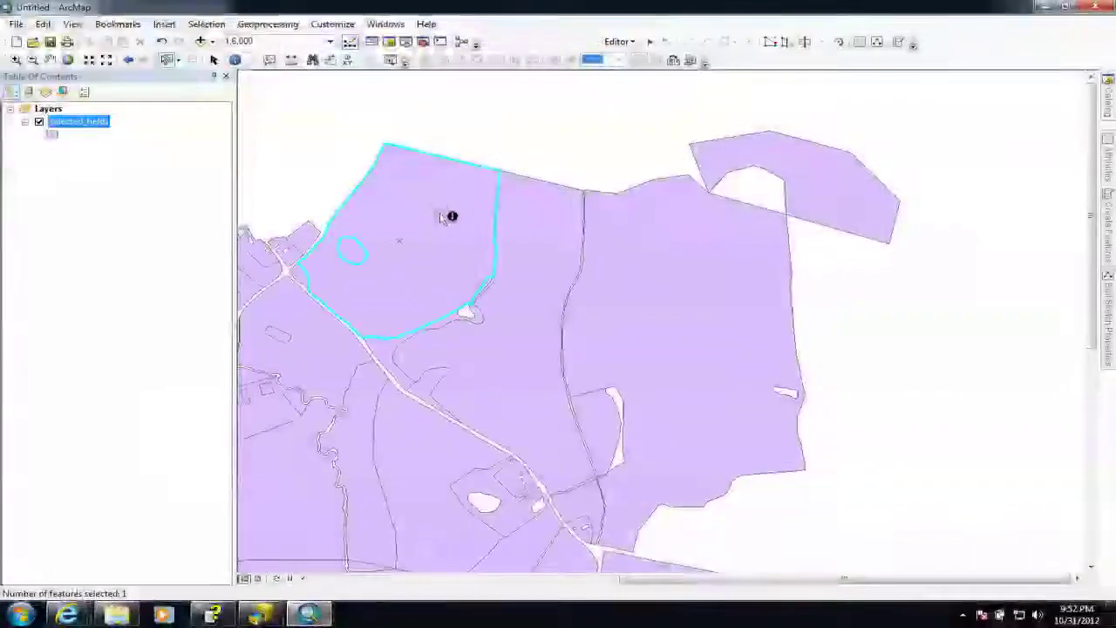
{"action": "left_click", "coordinate": [539, 254], "text": "shift"}
{"action": "left_click", "coordinate": [675, 306], "text": "shift"}
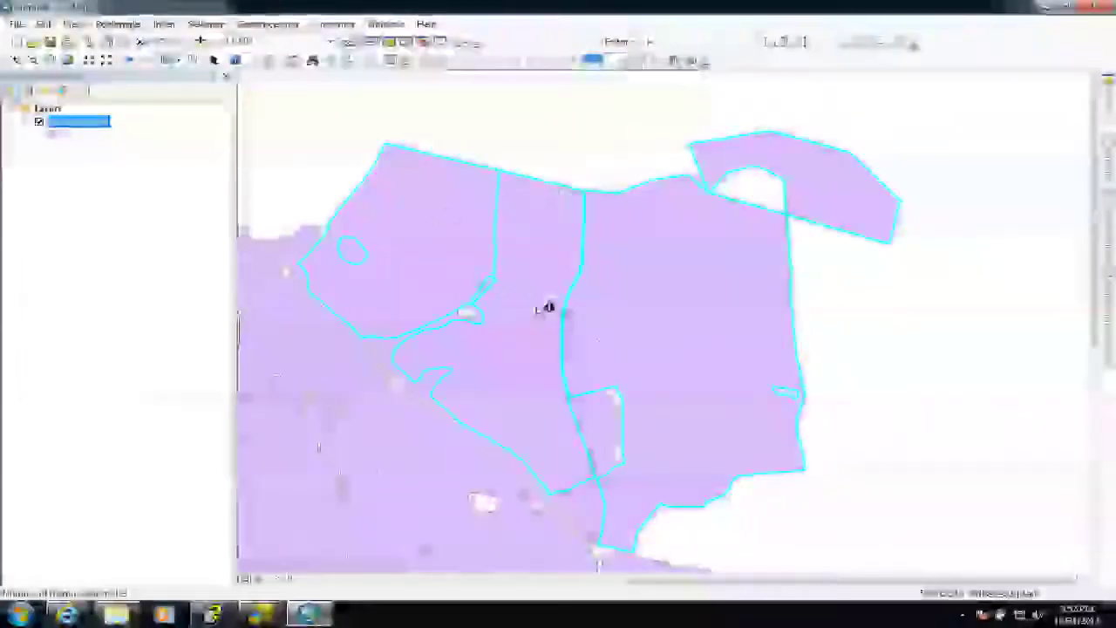
{"action": "left_click", "coordinate": [634, 41]}
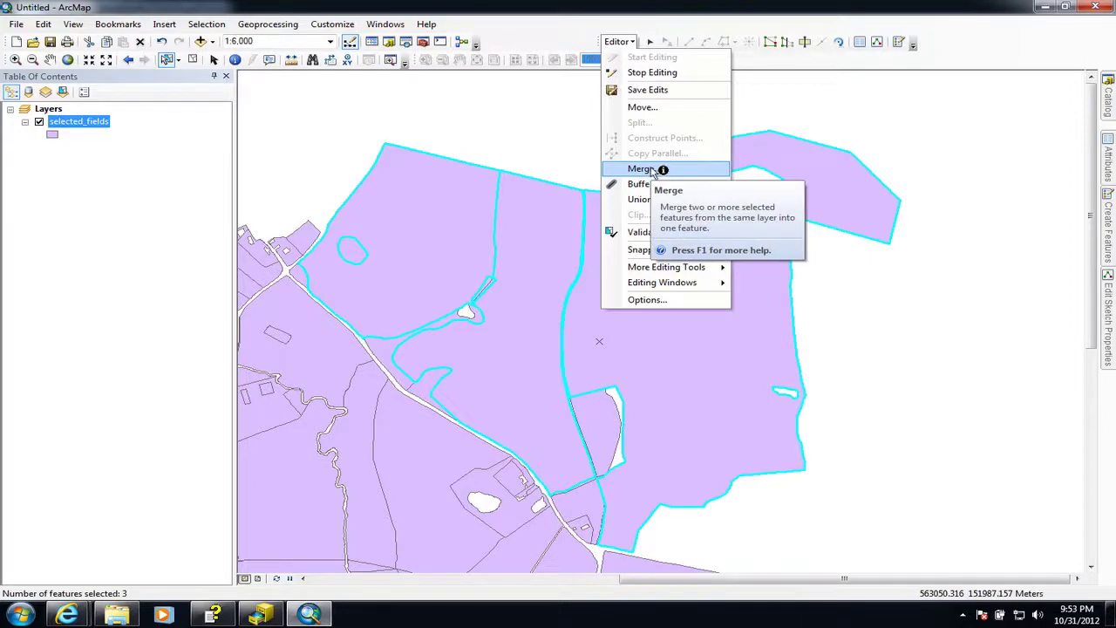
Step: Merge the three selected parcels into one field, keeping the first feature, then clear the selection
{"action": "left_click", "coordinate": [652, 170]}
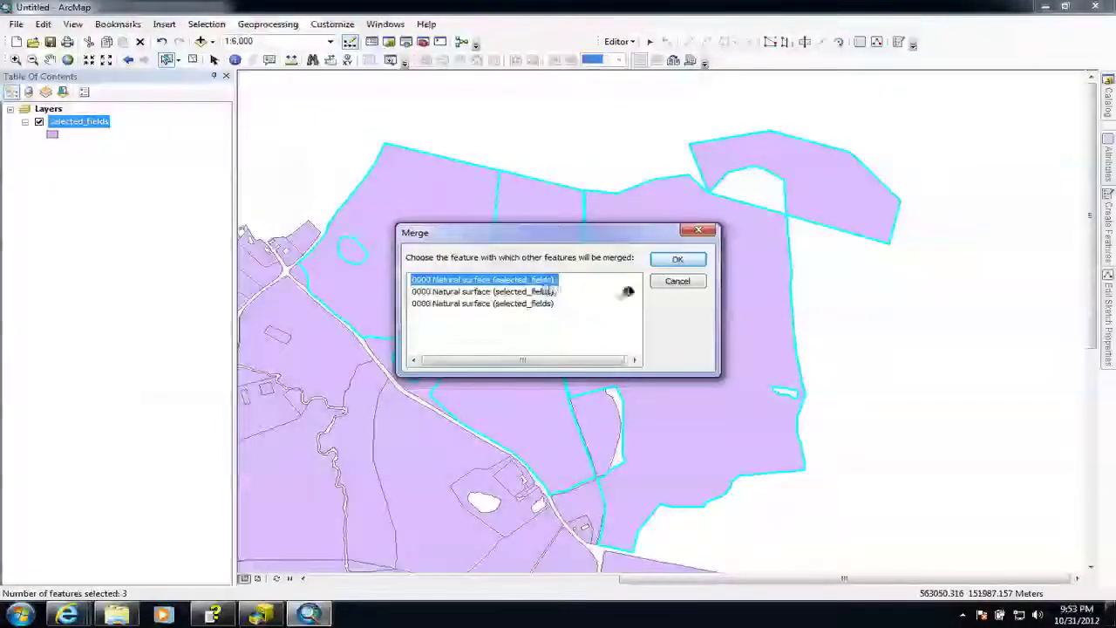
{"action": "left_click", "coordinate": [685, 259]}
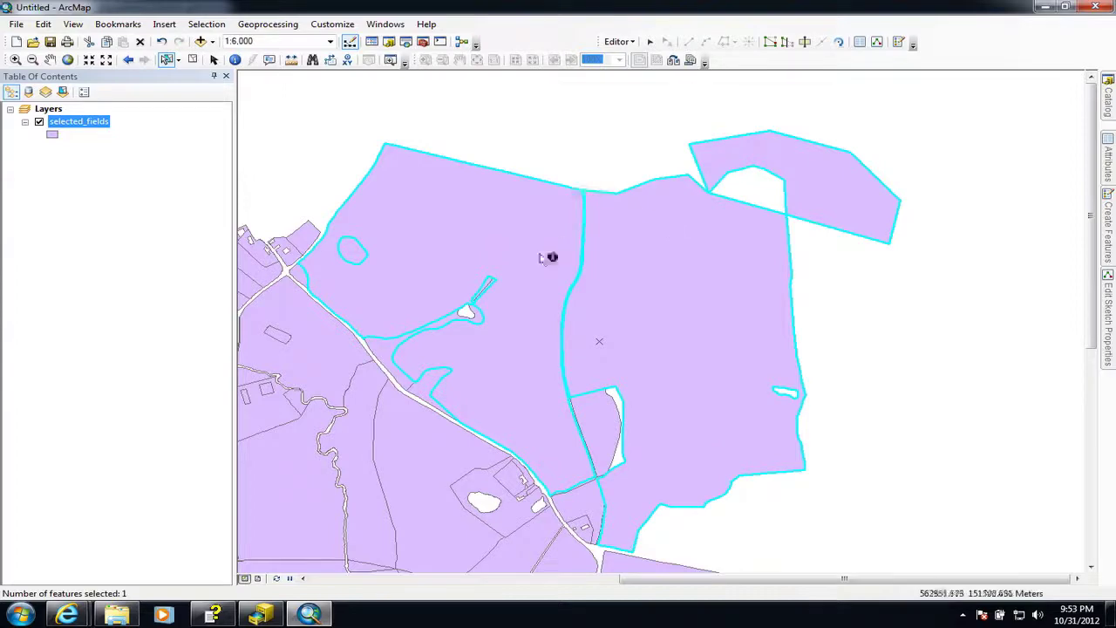
{"action": "left_click", "coordinate": [587, 153]}
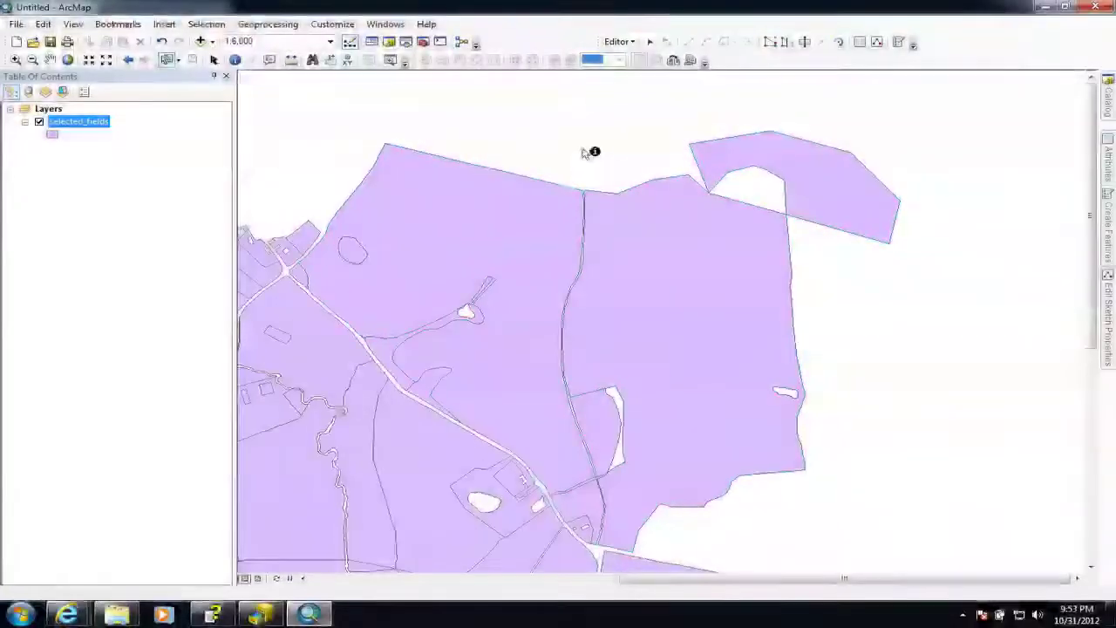
{"action": "left_click", "coordinate": [537, 242]}
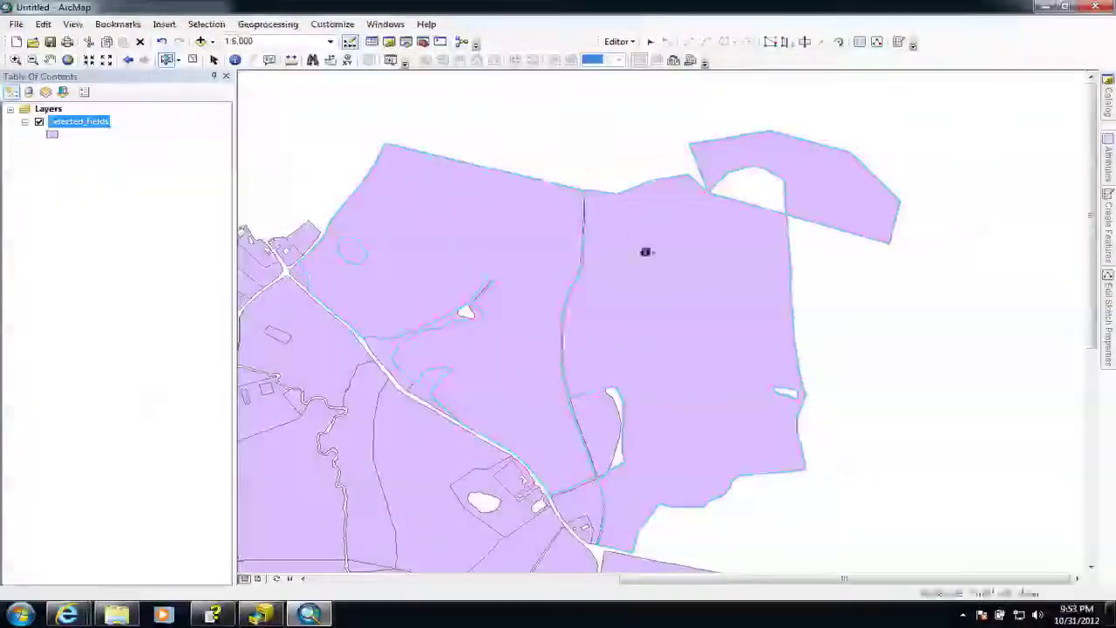
{"action": "left_click", "coordinate": [573, 127]}
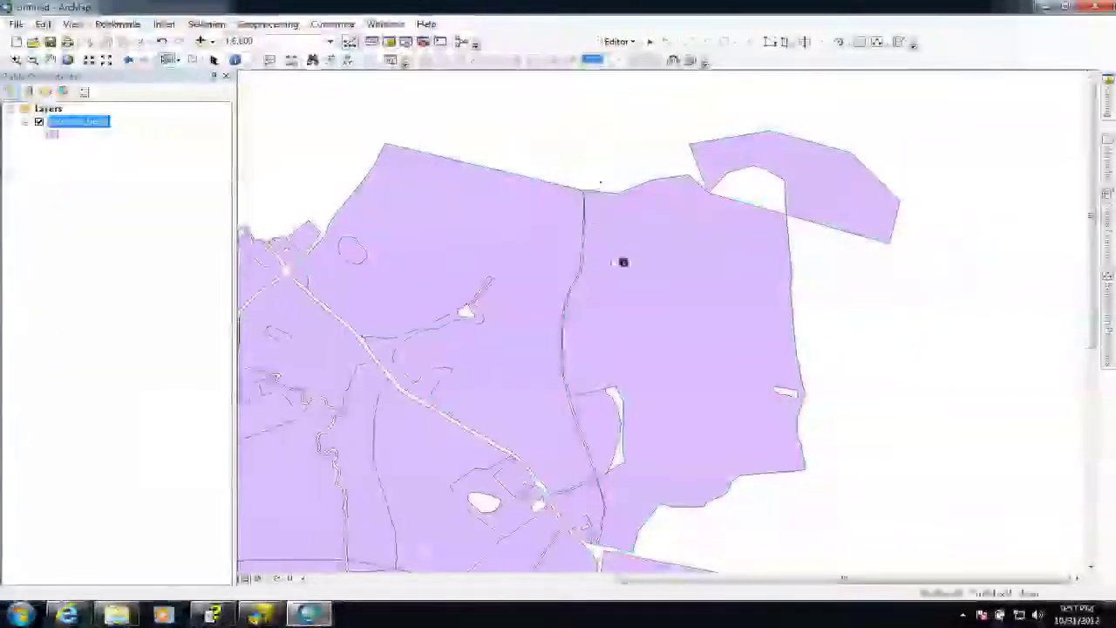
{"action": "left_click", "coordinate": [621, 259]}
{"action": "left_click", "coordinate": [596, 134]}
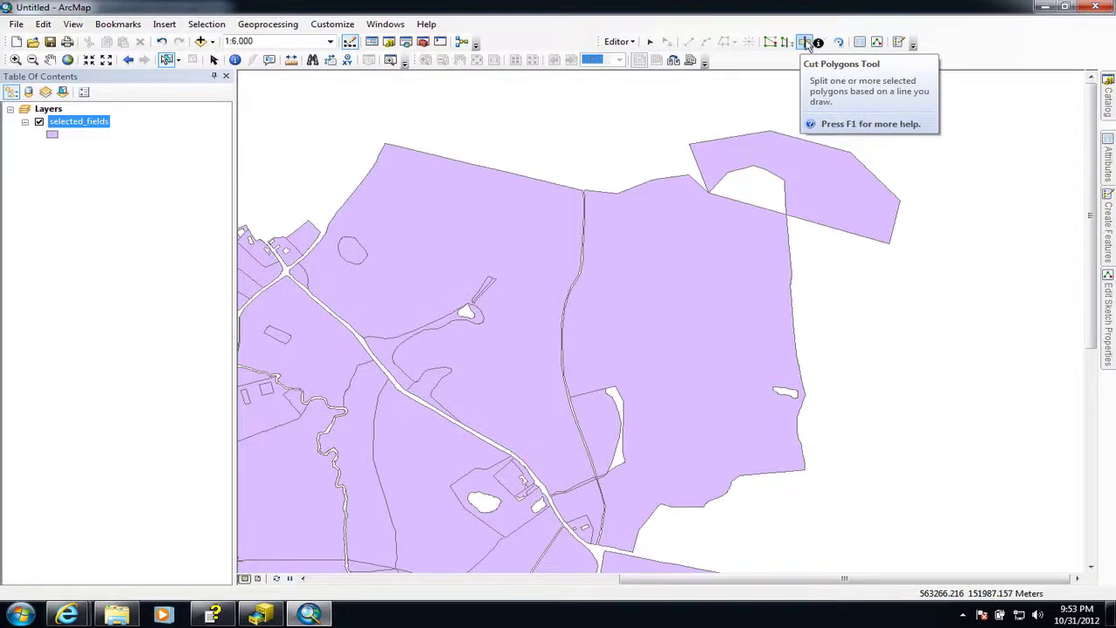
Step: Select the large eastern field to cut, after dismissing the no-selection warning
{"action": "left_click", "coordinate": [806, 41]}
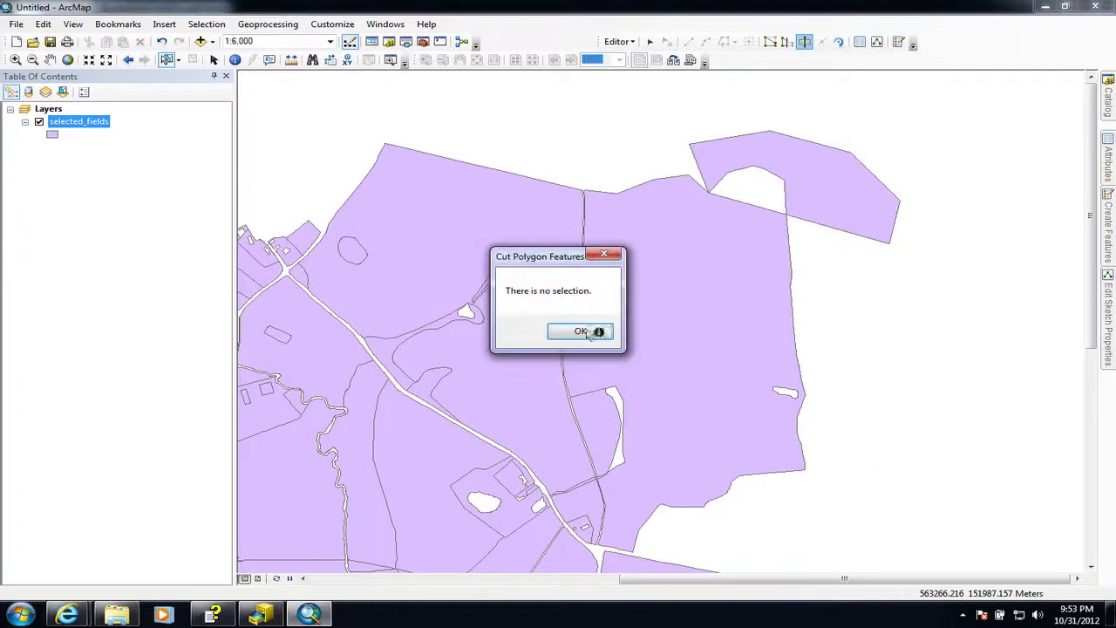
{"action": "left_click", "coordinate": [584, 331]}
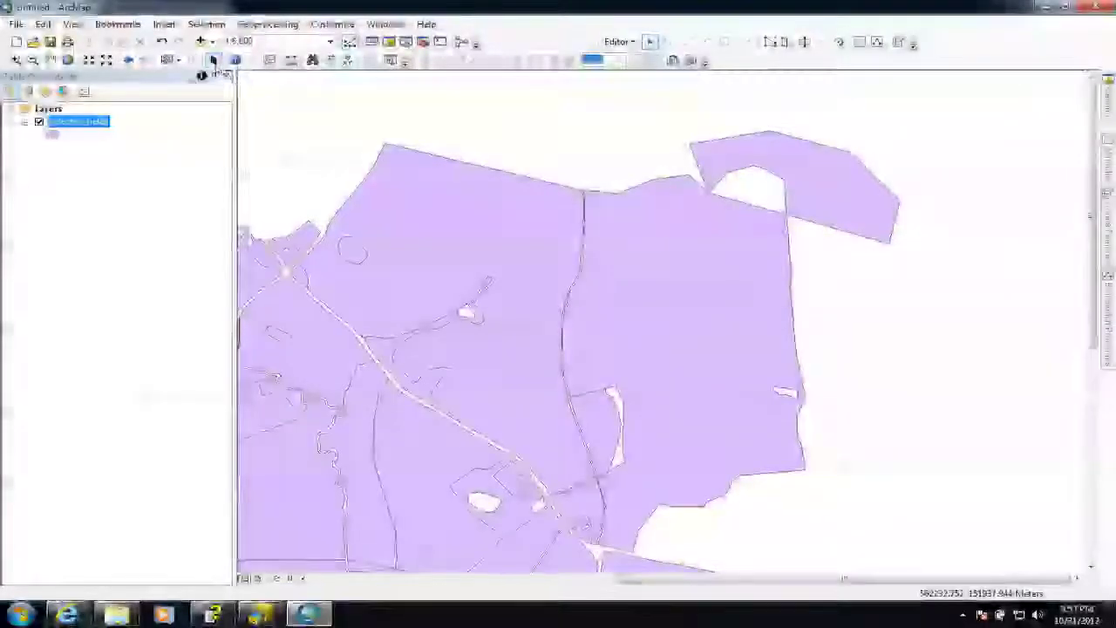
{"action": "left_click", "coordinate": [169, 61]}
{"action": "left_click", "coordinate": [655, 286]}
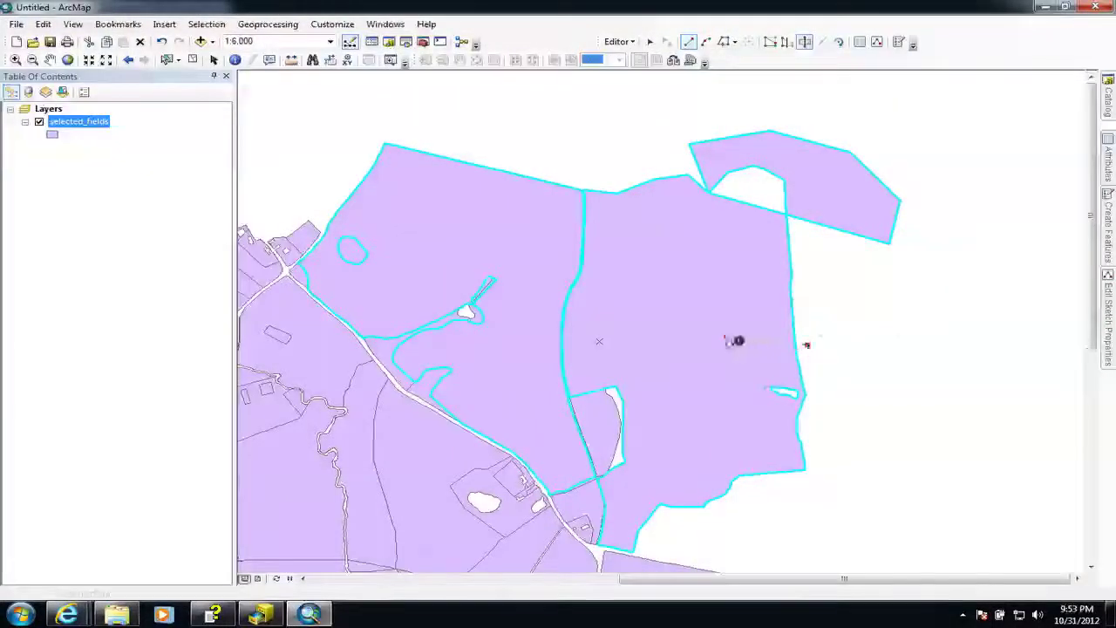
Step: Draw a cut line from the field's east edge westward to the boundary, splitting it in two
{"action": "left_click", "coordinate": [728, 339]}
{"action": "left_click", "coordinate": [639, 345]}
{"action": "left_click", "coordinate": [595, 317]}
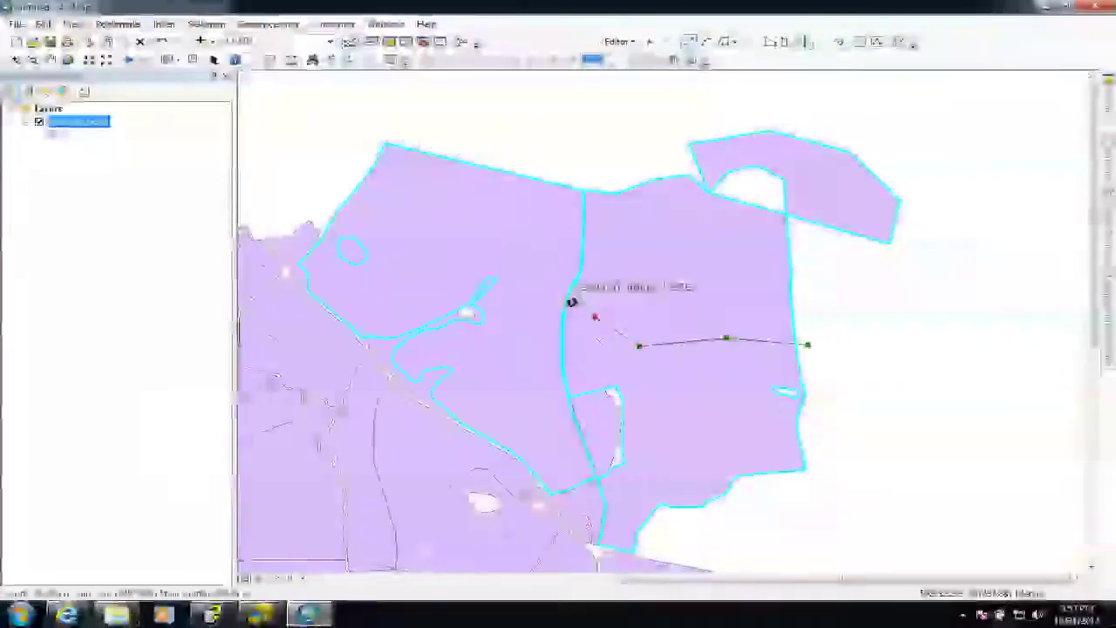
{"action": "left_click", "coordinate": [566, 308]}
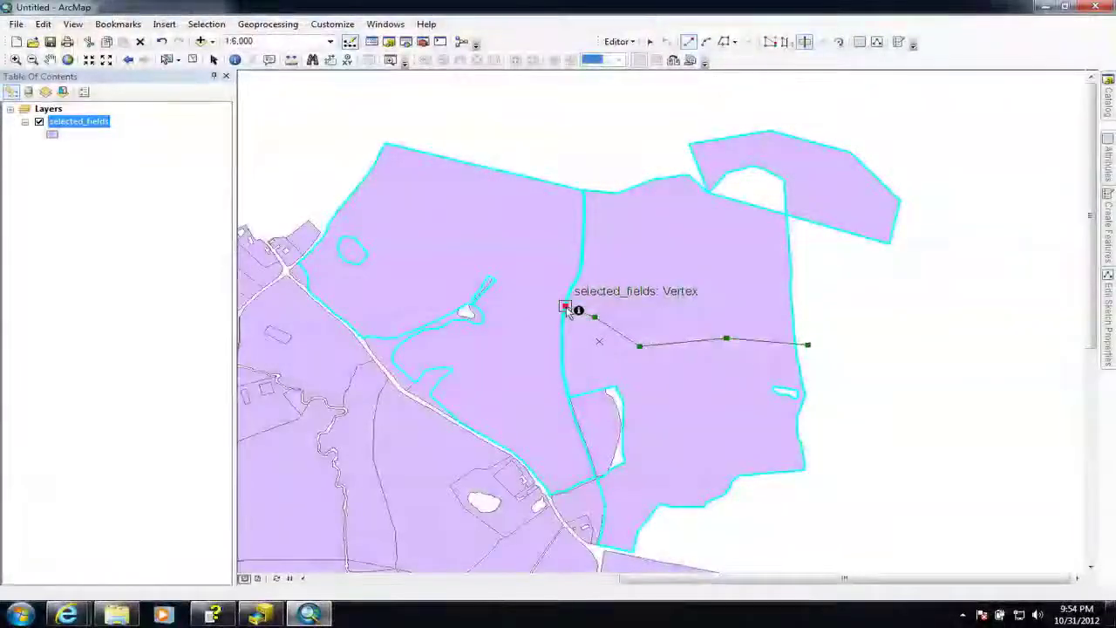
{"action": "double_click", "coordinate": [566, 309]}
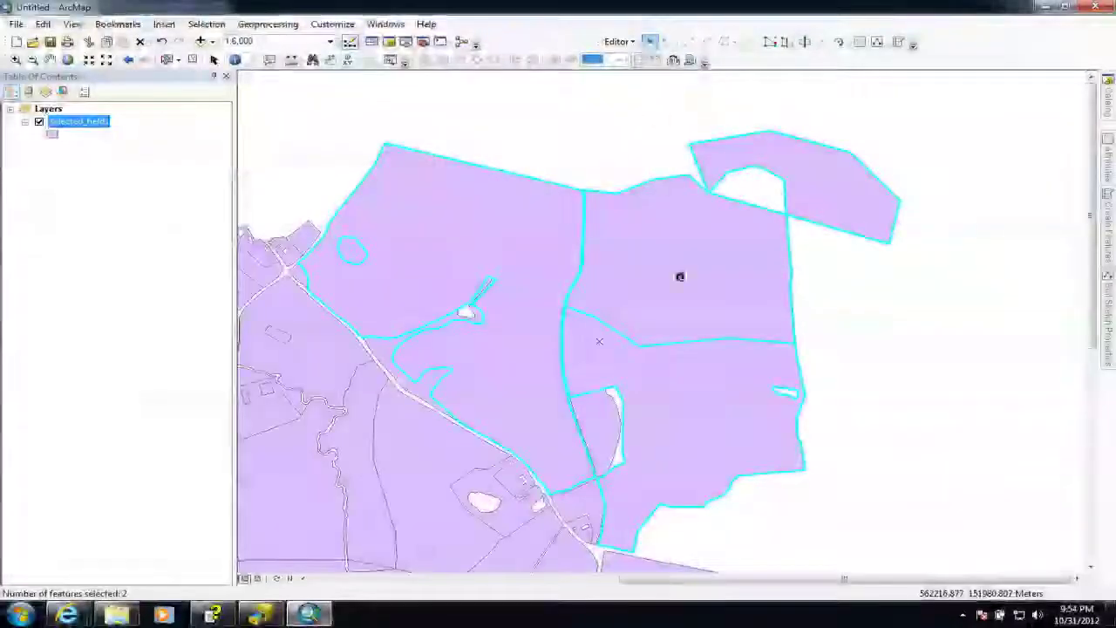
Step: Drag the selected upper fields upward and the lower cut half slightly right
{"action": "double_click", "coordinate": [679, 277]}
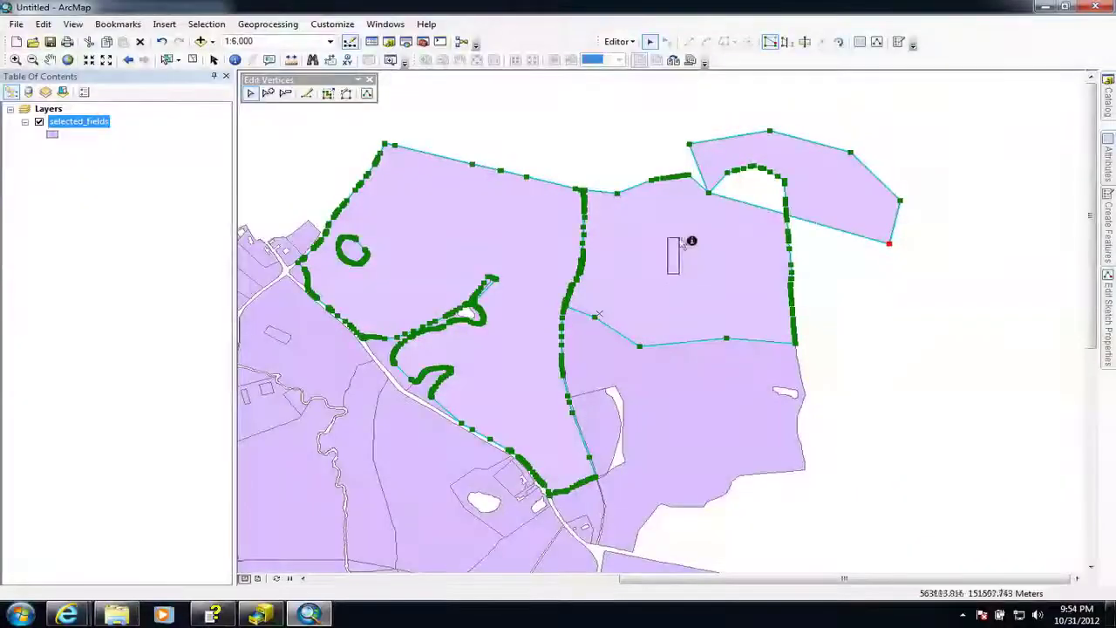
{"action": "left_click", "coordinate": [690, 242]}
{"action": "left_click_drag", "start_coordinate": [703, 249], "coordinate": [703, 162]}
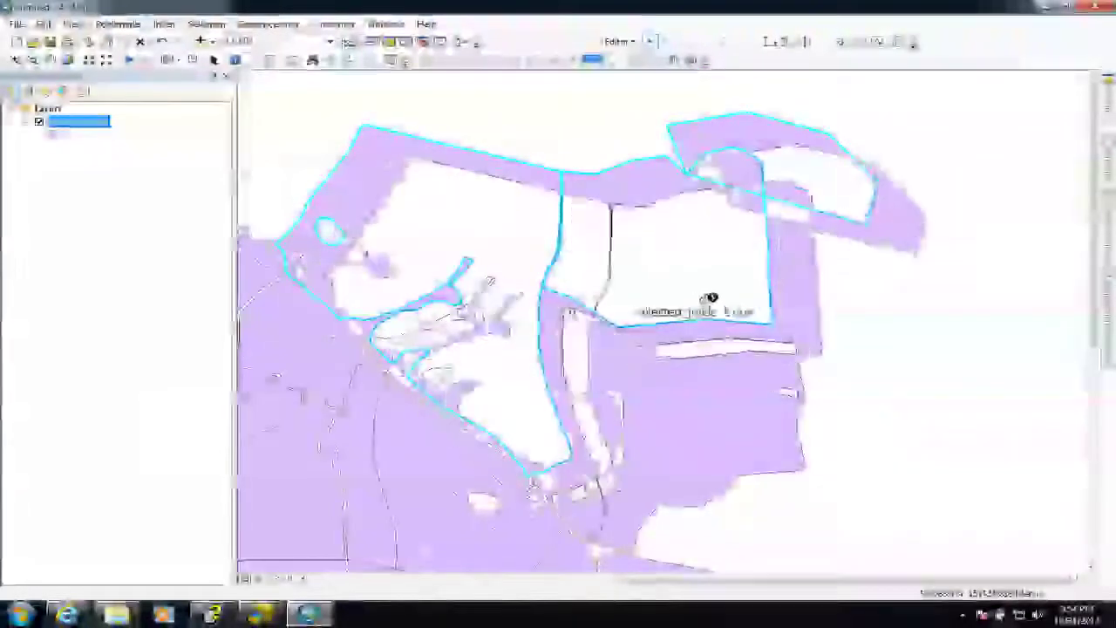
{"action": "left_click_drag", "start_coordinate": [660, 269], "coordinate": [680, 311]}
{"action": "left_click", "coordinate": [681, 401]}
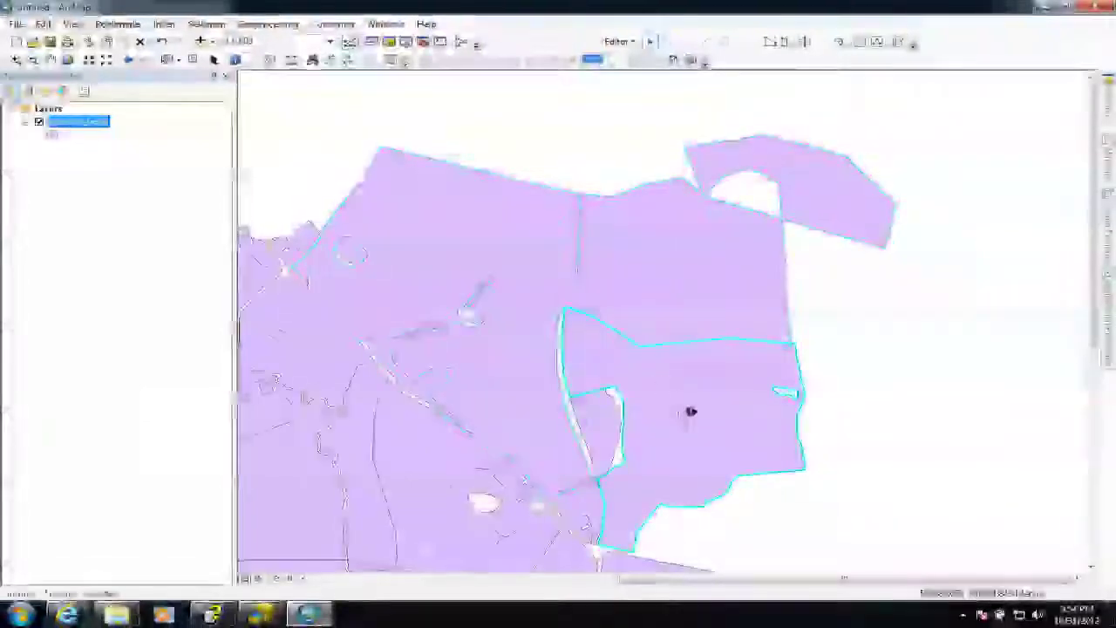
{"action": "mouse_move", "coordinate": [690, 411]}
{"action": "left_mouse_down"}
{"action": "mouse_move", "coordinate": [738, 436]}
{"action": "mouse_move", "coordinate": [705, 444]}
{"action": "mouse_move", "coordinate": [780, 437]}
{"action": "mouse_move", "coordinate": [703, 412]}
{"action": "left_mouse_up"}
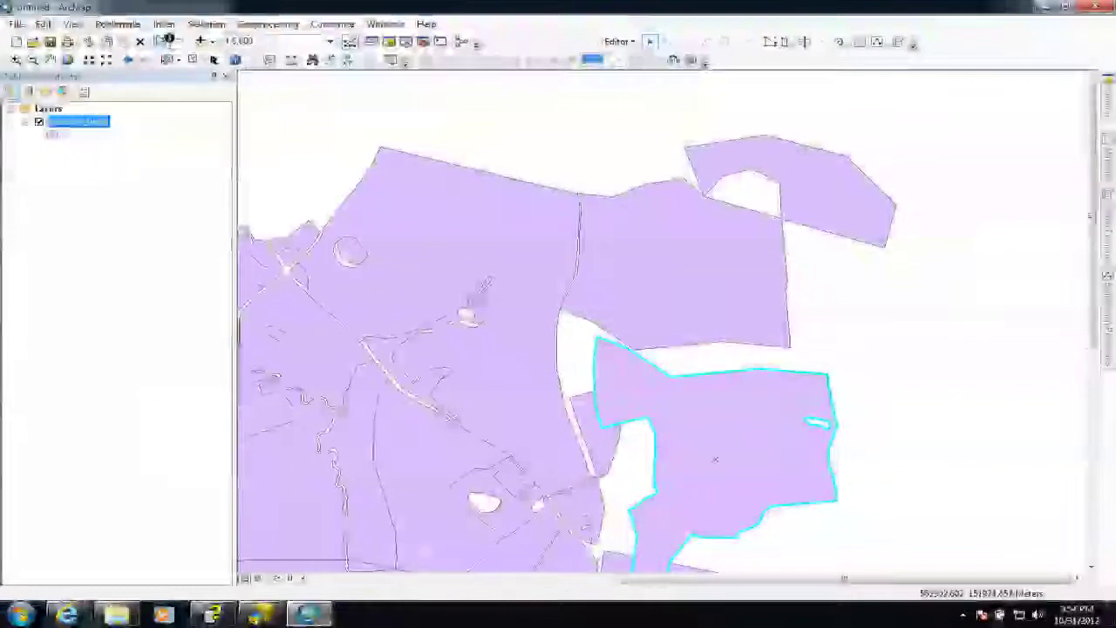
Step: Undo the recent moves to reverse the unwanted shifts of the fields
{"action": "left_click", "coordinate": [164, 41]}
{"action": "left_click", "coordinate": [164, 41]}
{"action": "left_click", "coordinate": [164, 41]}
{"action": "left_click", "coordinate": [164, 41]}
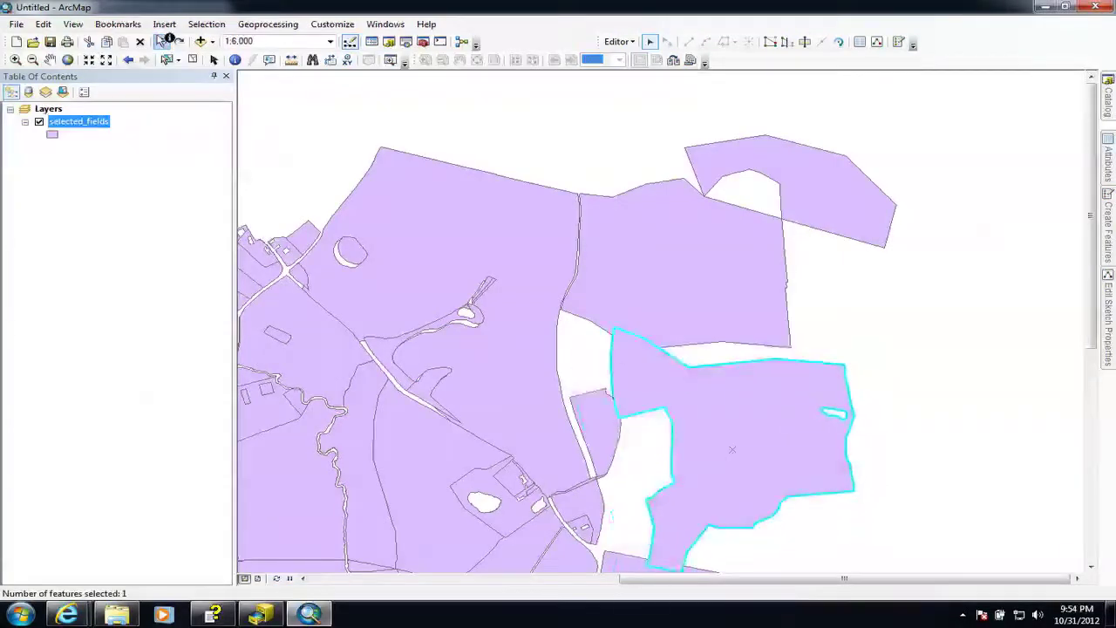
{"action": "left_click", "coordinate": [164, 41]}
{"action": "left_click", "coordinate": [164, 41]}
{"action": "left_click", "coordinate": [164, 41]}
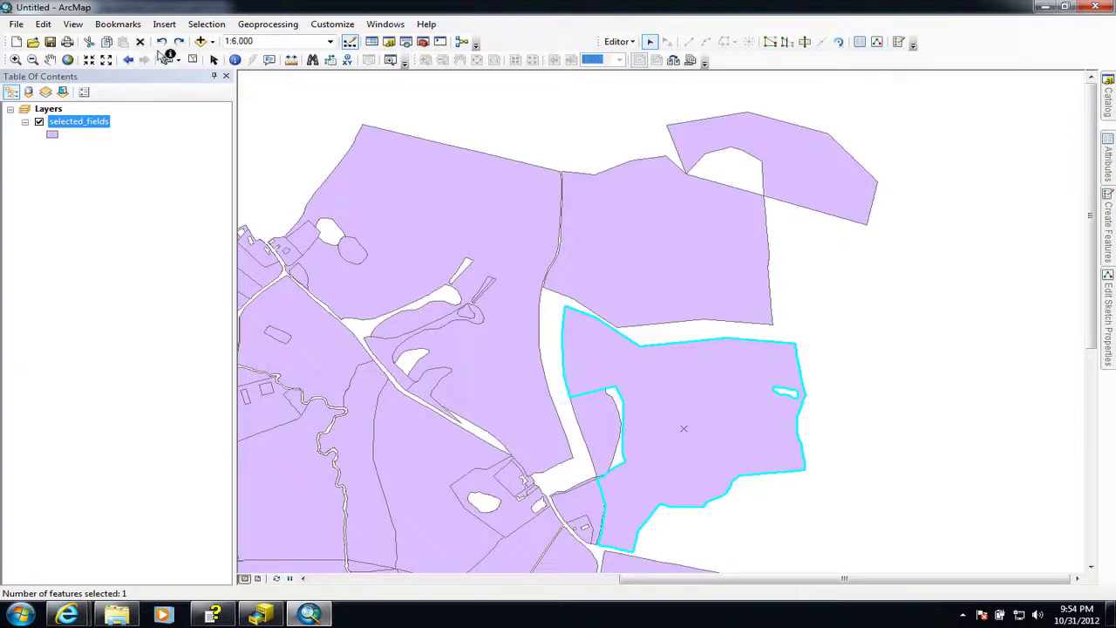
Step: Stop editing the selected_fields layer and choose Yes to save the edits
{"action": "left_click", "coordinate": [630, 44]}
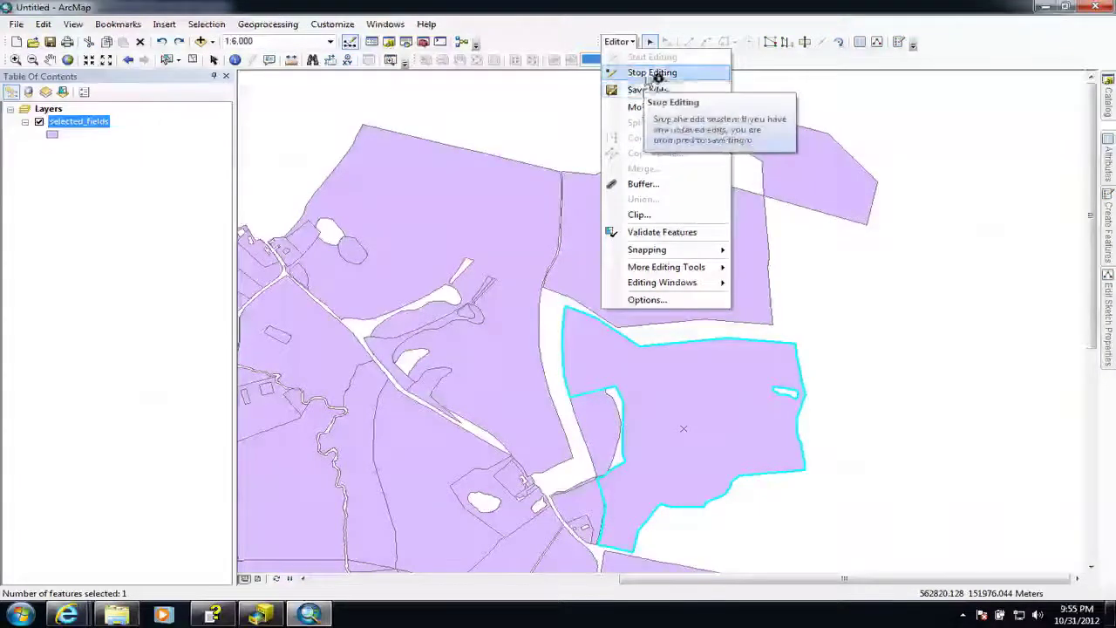
{"action": "left_click", "coordinate": [649, 74]}
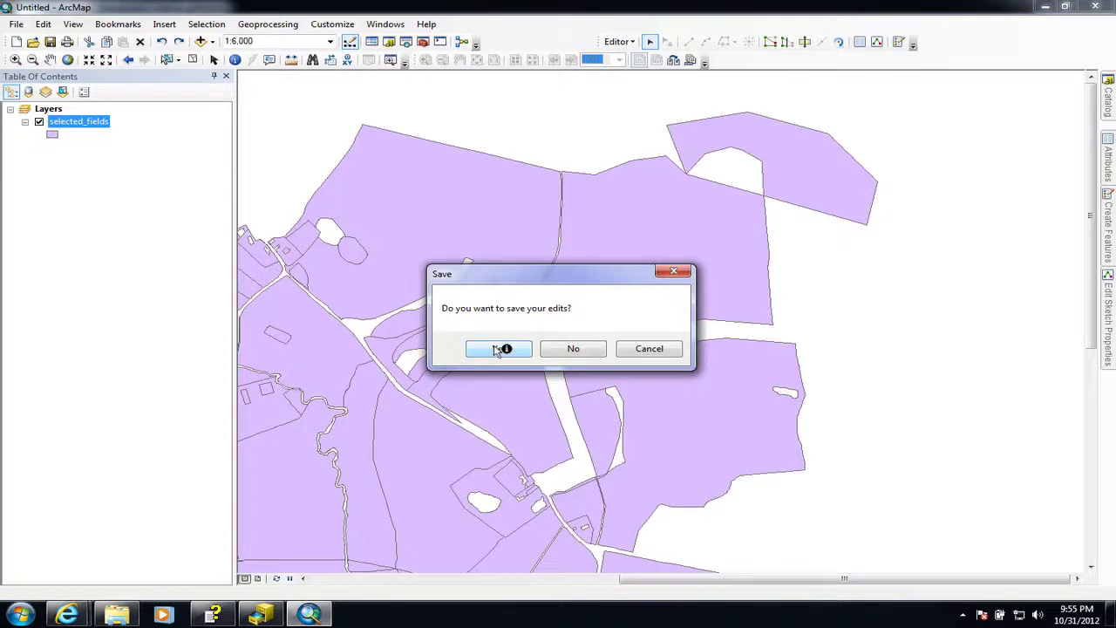
{"action": "left_click", "coordinate": [499, 349]}
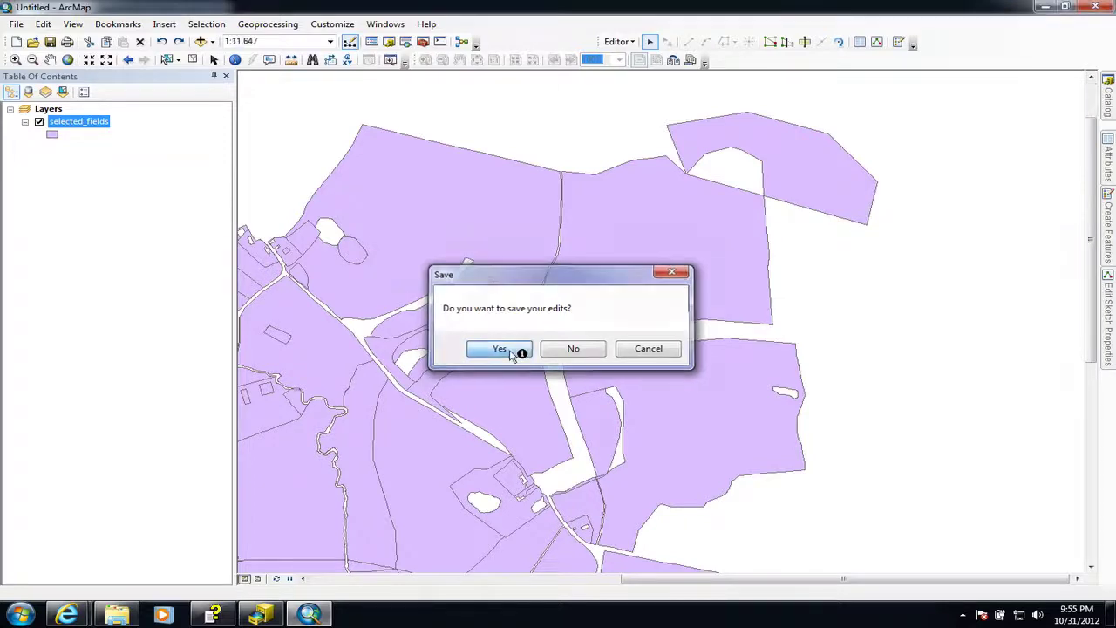